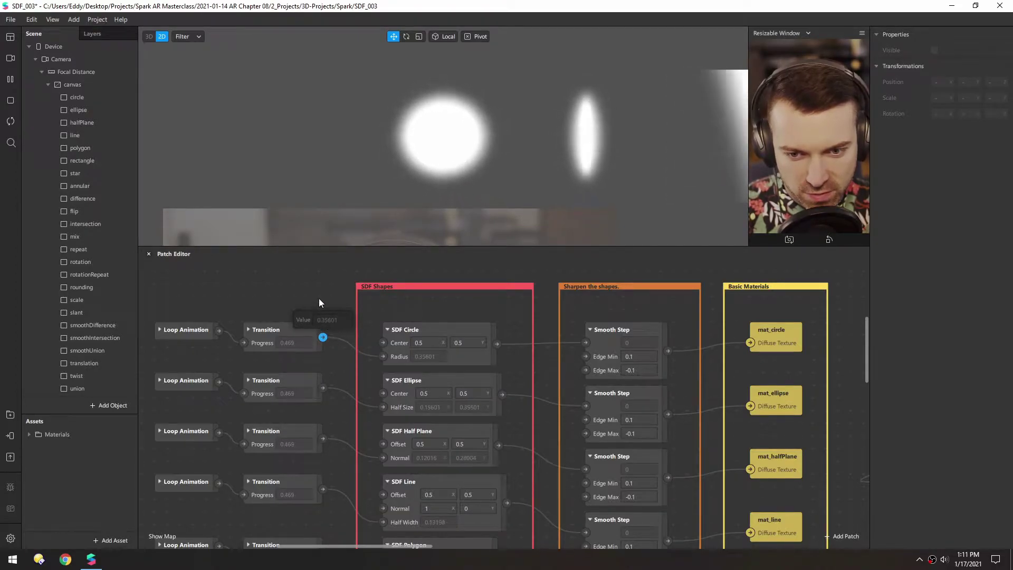
Step: Wire the SDF Circle output directly to mat_circle's Diffuse Texture, bypassing its Smooth Step patch
scroll(333, 346, "down", 1)
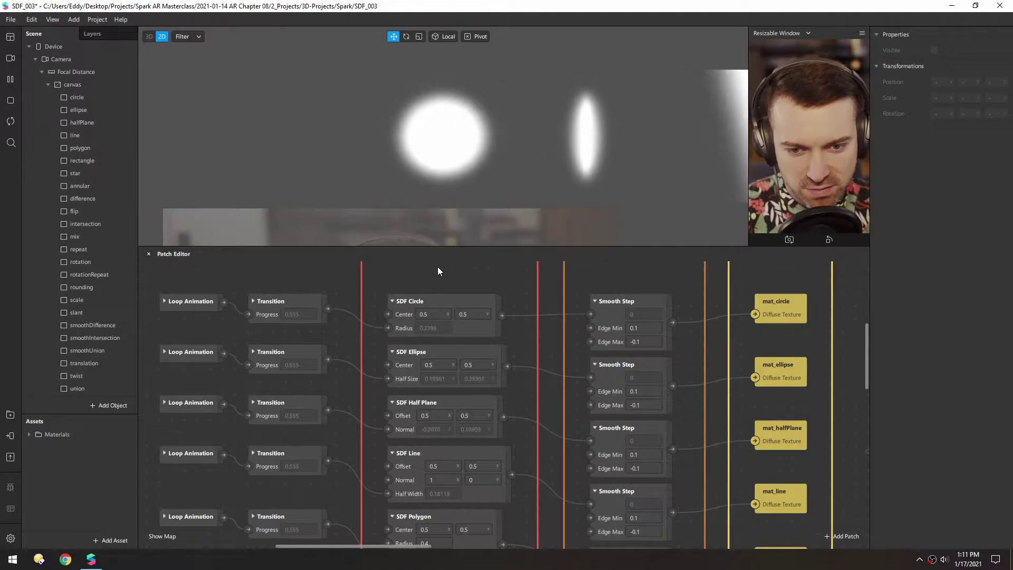
scroll(442, 311, "up", 1)
scroll(441, 306, "down", 1)
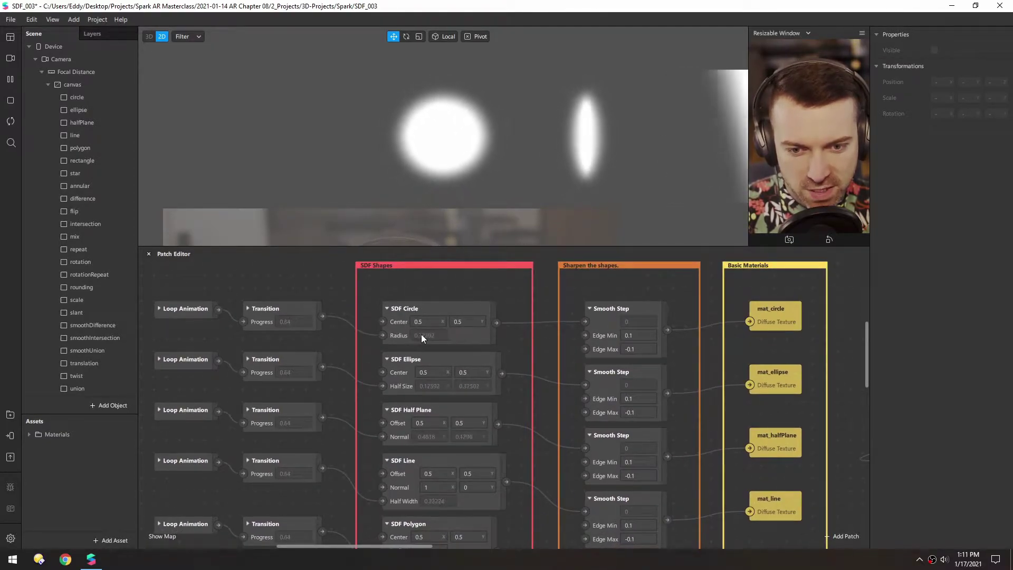
scroll(500, 291, "right", 3)
scroll(500, 296, "down", 1)
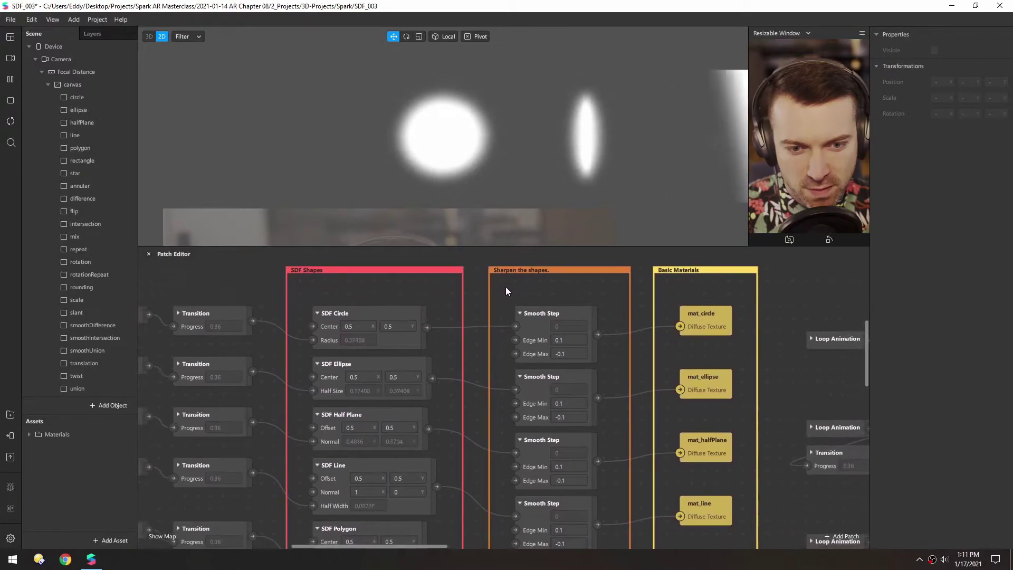
left_click_drag(537, 312, 539, 338)
left_click_drag(422, 325, 680, 326)
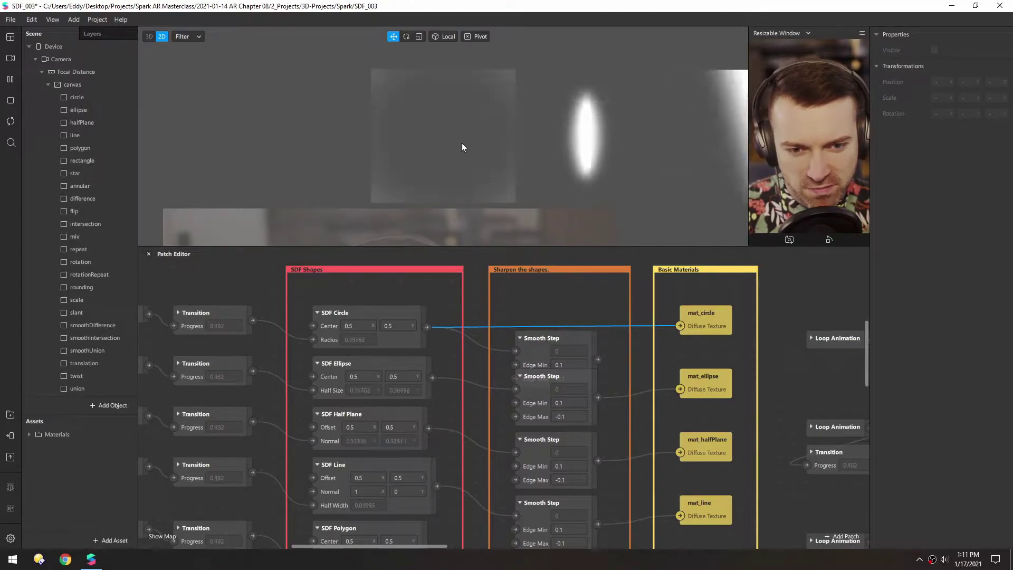
Step: Return the circle's Smooth Step patch to its row and reconnect its output to mat_circle's Diffuse Texture
left_click_drag(533, 341, 533, 311)
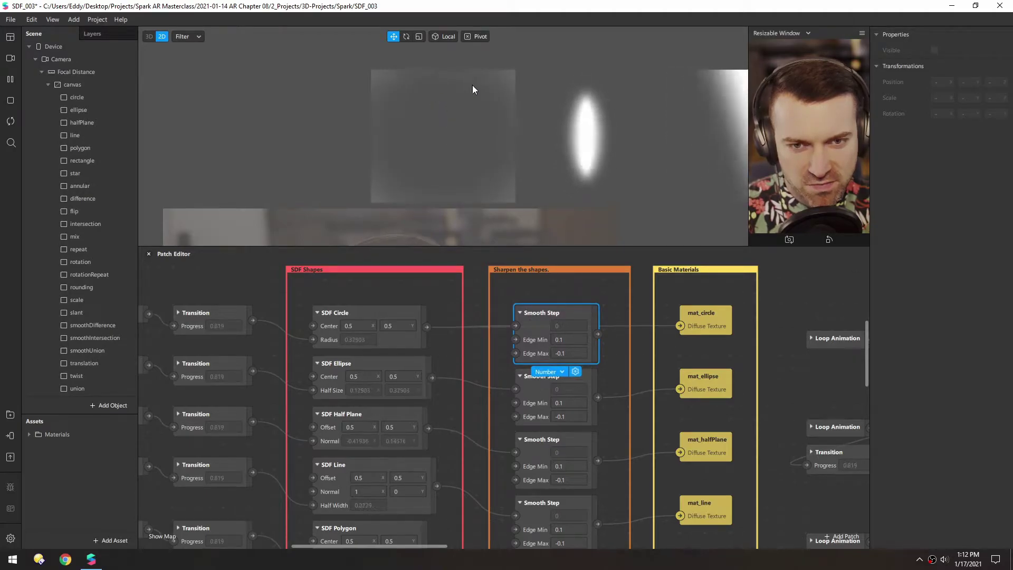
left_click_drag(597, 333, 680, 326)
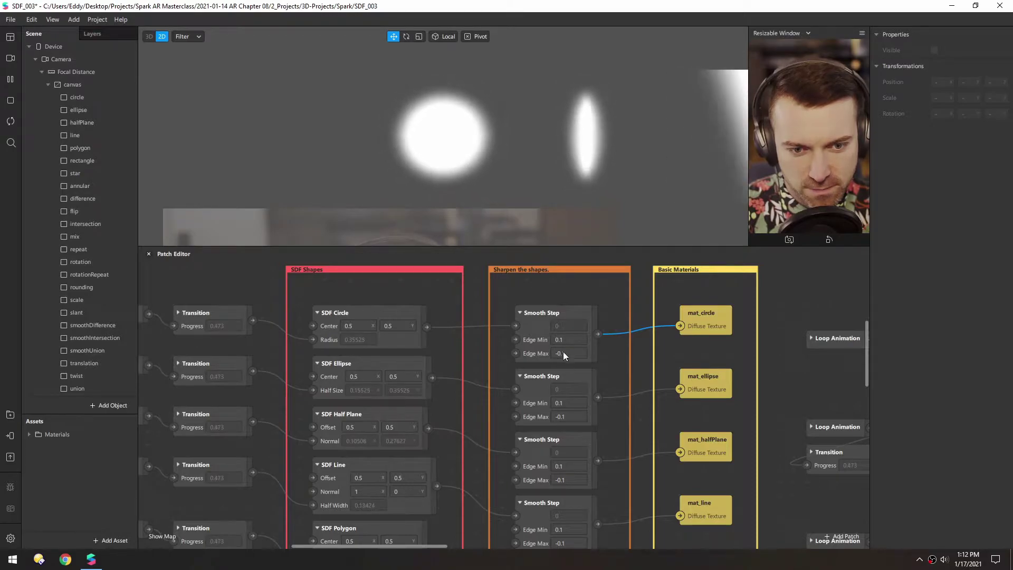
Step: Set the circle's Smooth Step patch to Edge Min 0.01 and Edge Max 0
left_click(558, 338)
type("0.1")
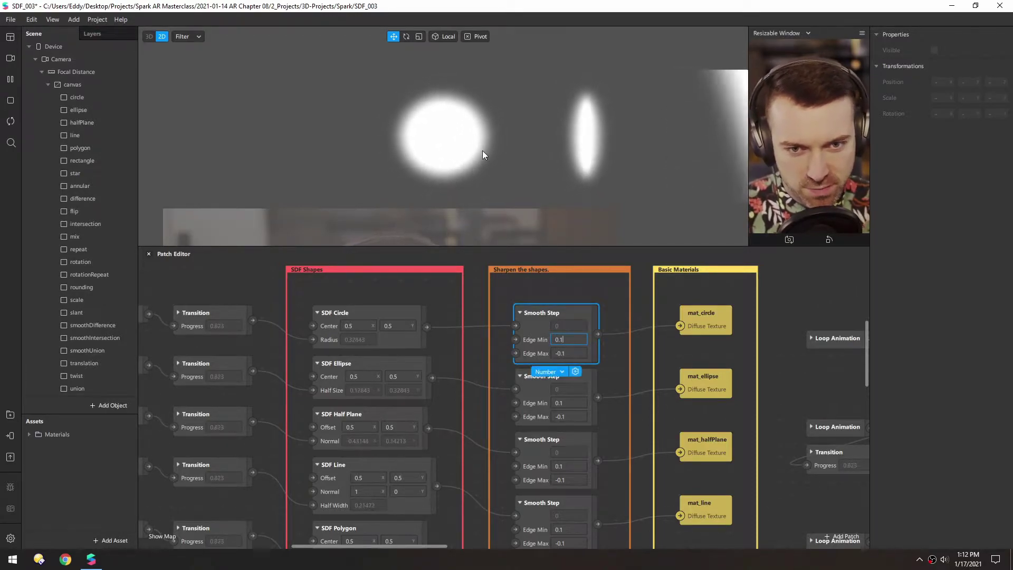
key("BackSpace")
type("01")
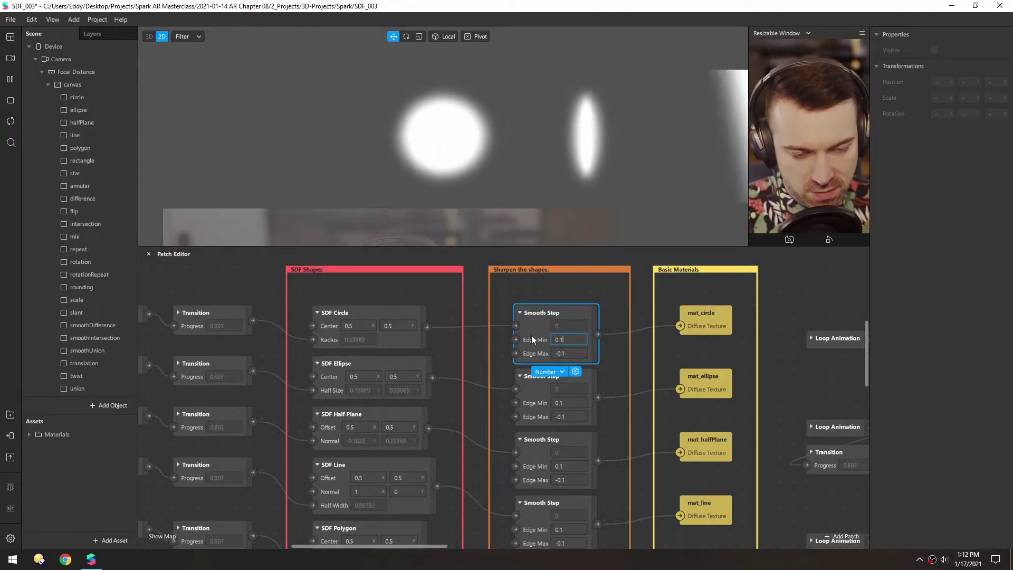
left_click(572, 353)
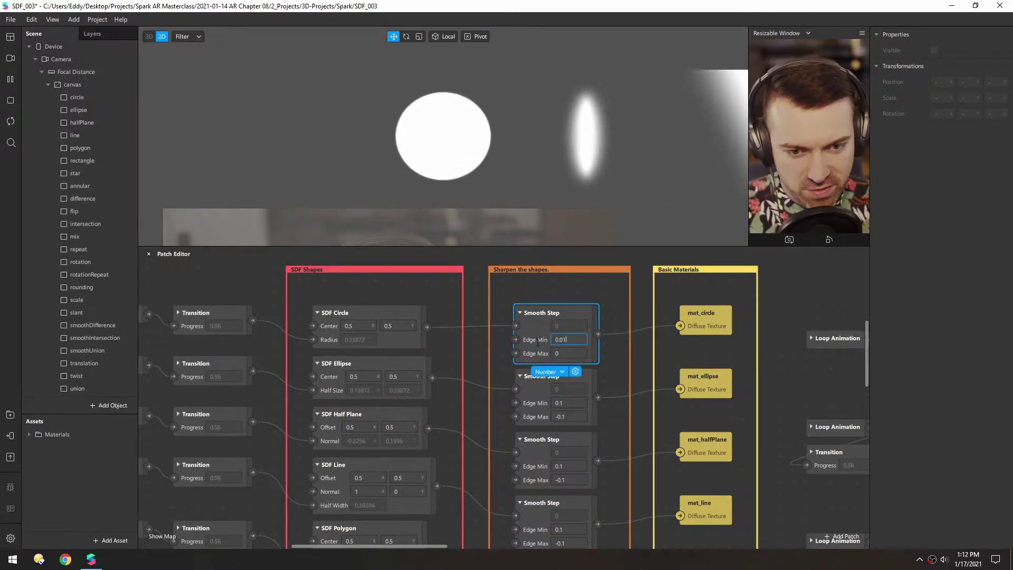
Step: Set the Edge Min of the circle's Smooth Step patch to 0
key("BackSpace")
key("BackSpace")
key("BackSpace")
key("Return")
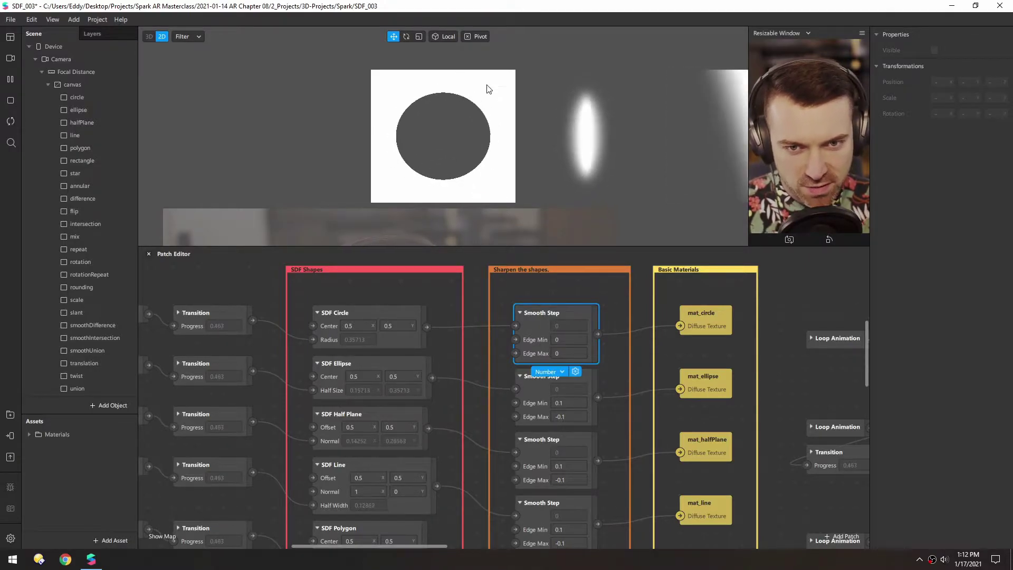
Step: Try Edge Max -0.1 on the circle's Smooth Step patch, and settle on Edge Min 0.1 with Edge Max 0
left_click(568, 352)
type("-0.1")
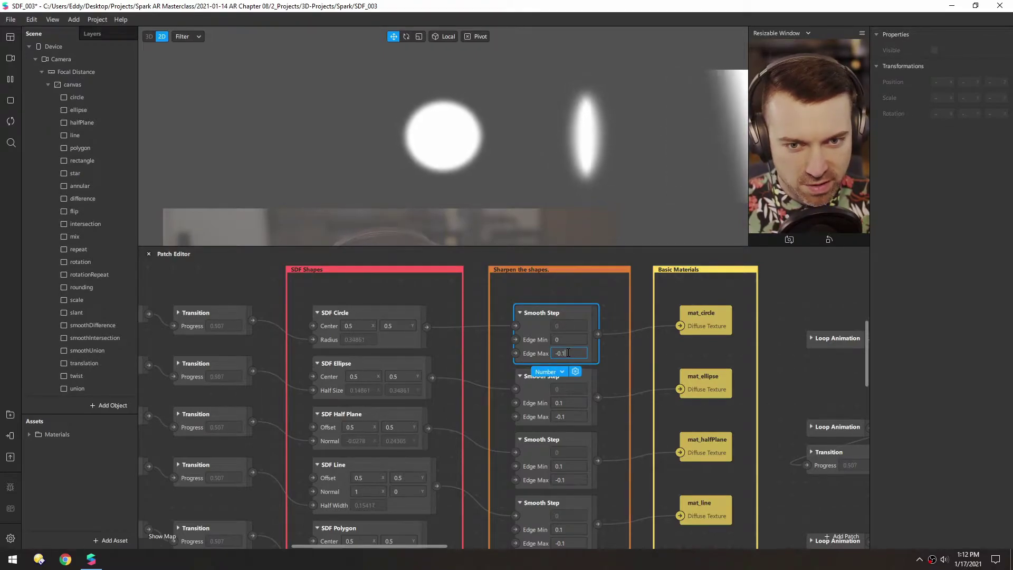
key("BackSpace")
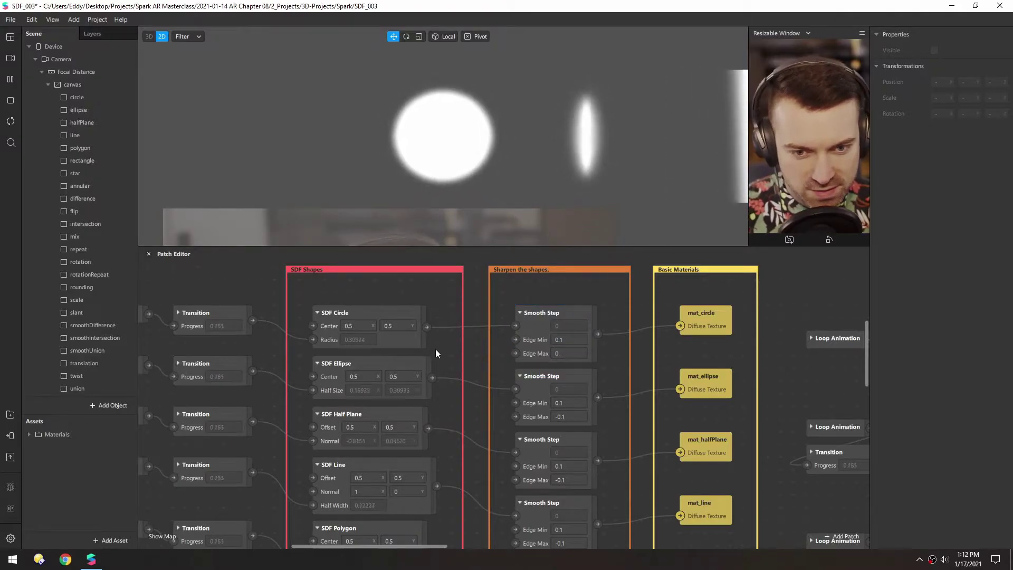
Step: Examine the SDF Ellipse and SDF Half Plane patches together with their animated shapes in the viewport
middle_click_drag(456, 408, 503, 381)
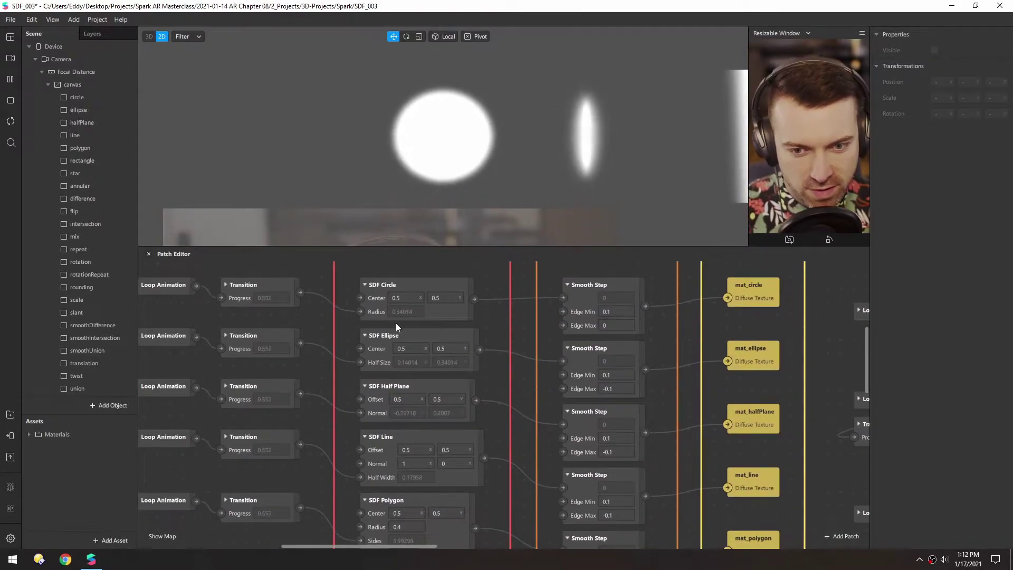
left_click(385, 337)
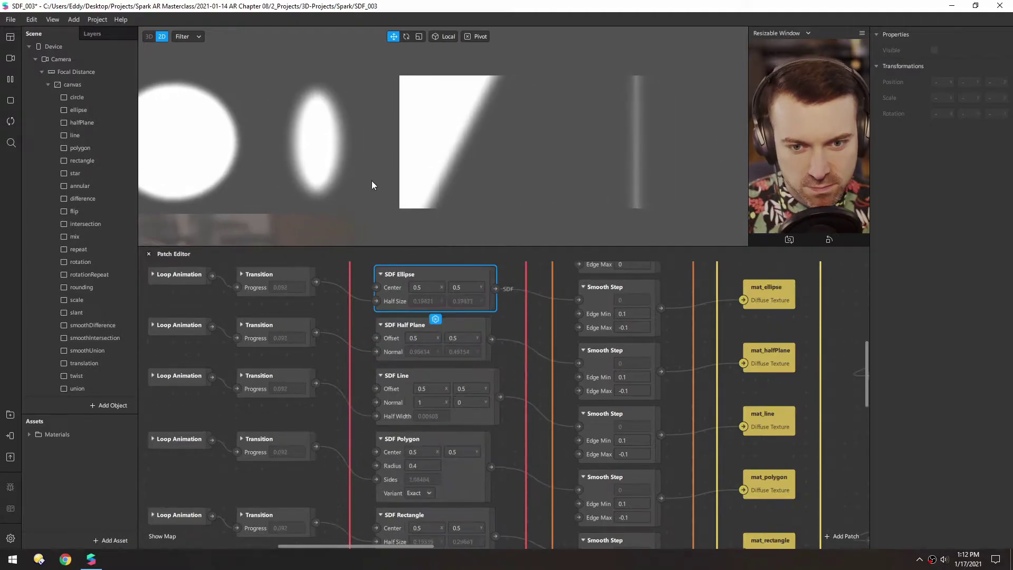
left_click(454, 122)
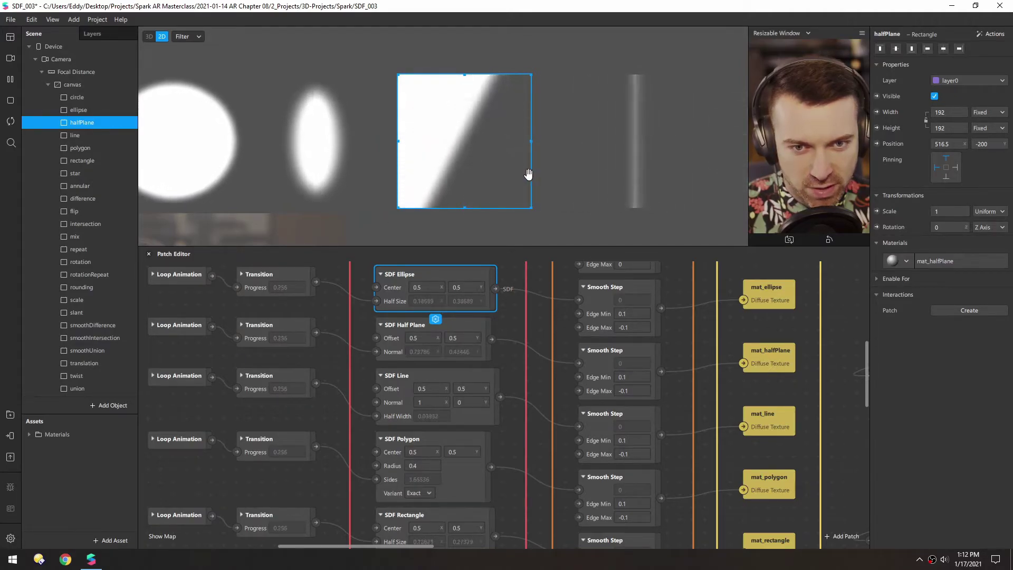
left_click(336, 327)
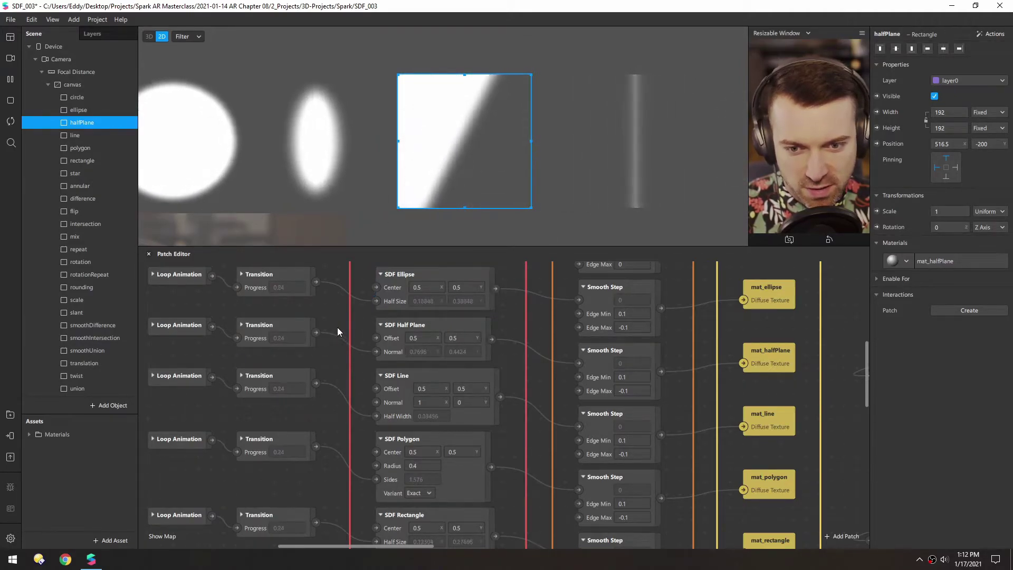
left_click_drag(337, 324, 348, 324)
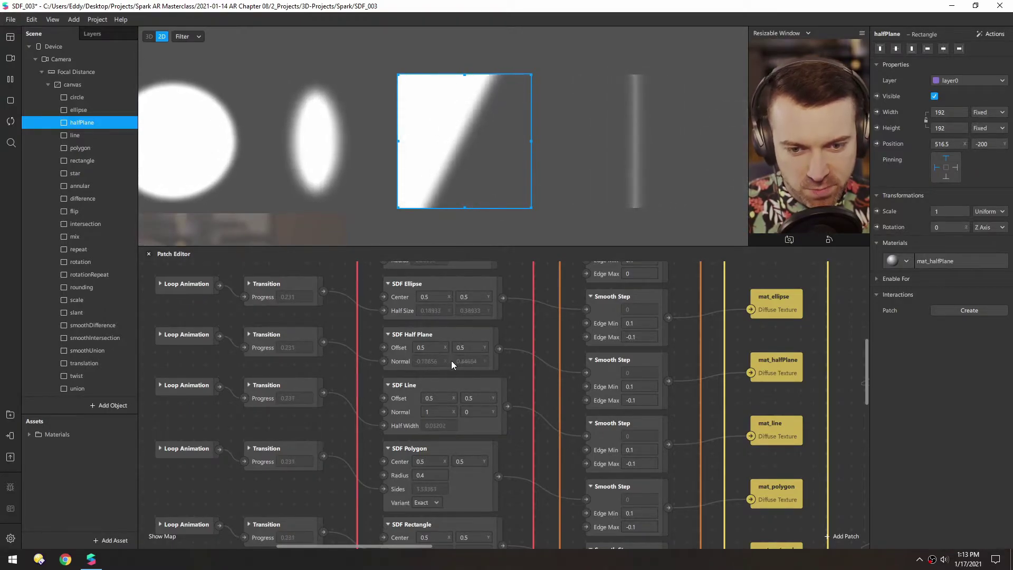
left_click(249, 335)
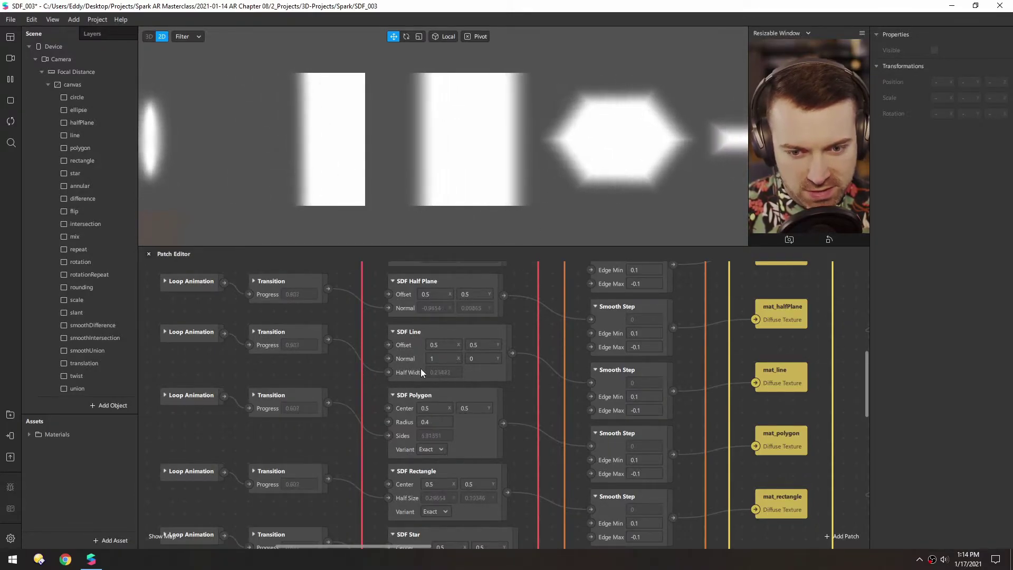
Step: Examine the SDF Line, Polygon, Rectangle and Star patches and compare them with their shapes in the viewport
scroll(337, 453, "down", 2)
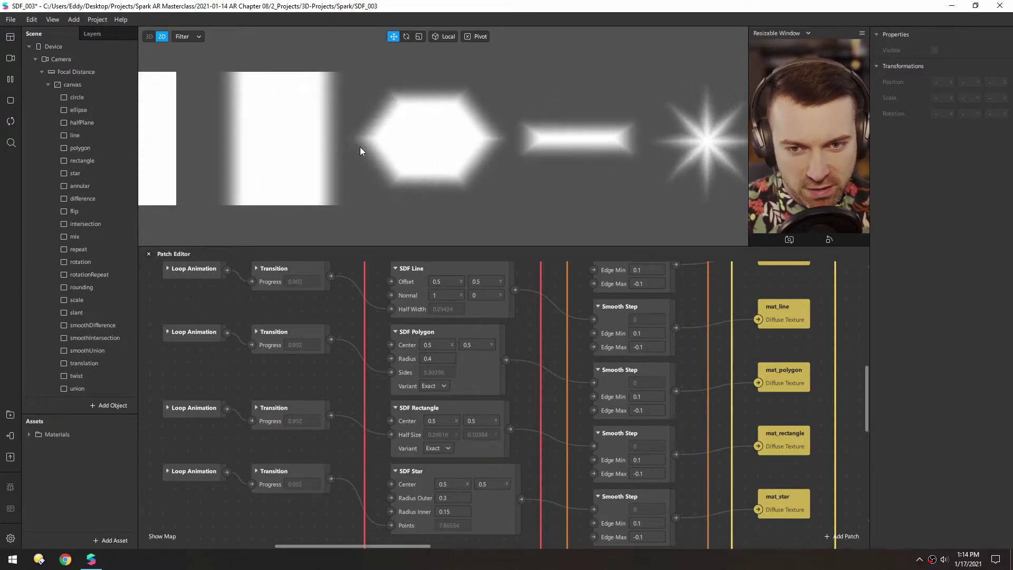
scroll(346, 390, "down", 2)
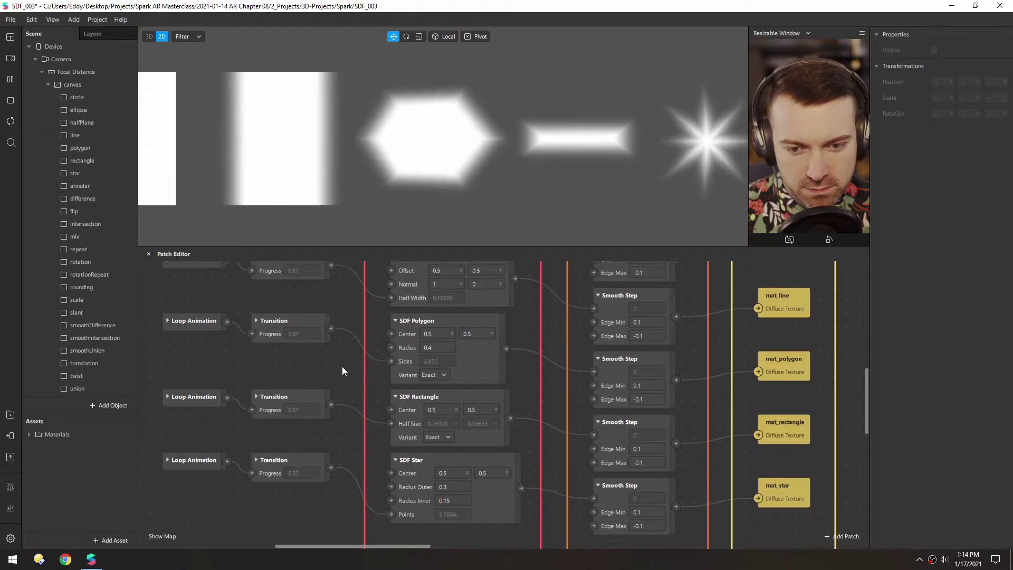
middle_click_drag(337, 318, 339, 315)
middle_click_drag(550, 161, 305, 163)
middle_click_drag(446, 205, 304, 198)
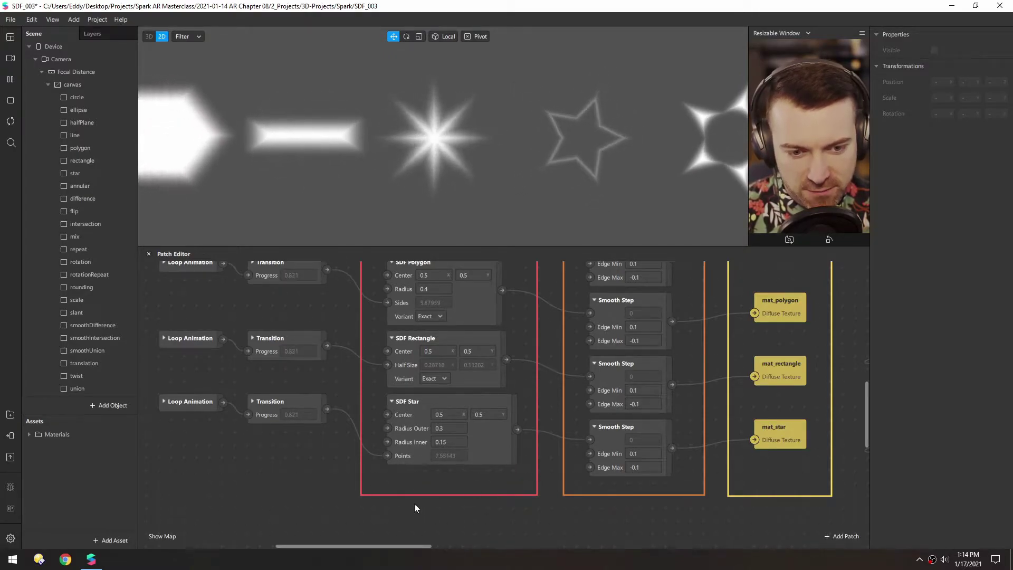
middle_click_drag(546, 210, 381, 205)
scroll(343, 474, "down", 5)
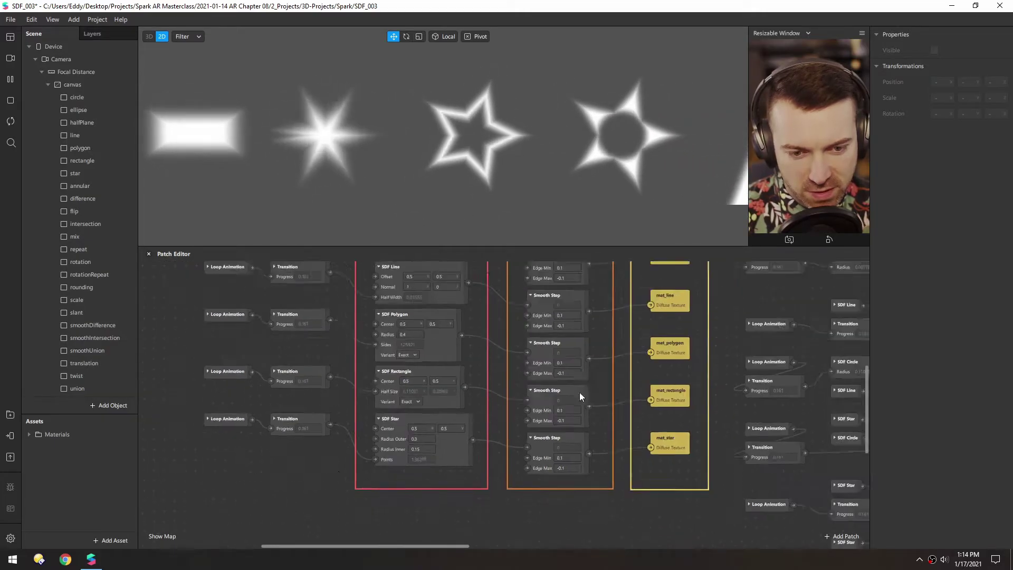
Step: Examine the SDF Annular, SDF Complement and SDF Difference patches and the star shapes they affect in the viewport
left_click_drag(763, 301, 328, 451)
scroll(385, 302, "up", 5)
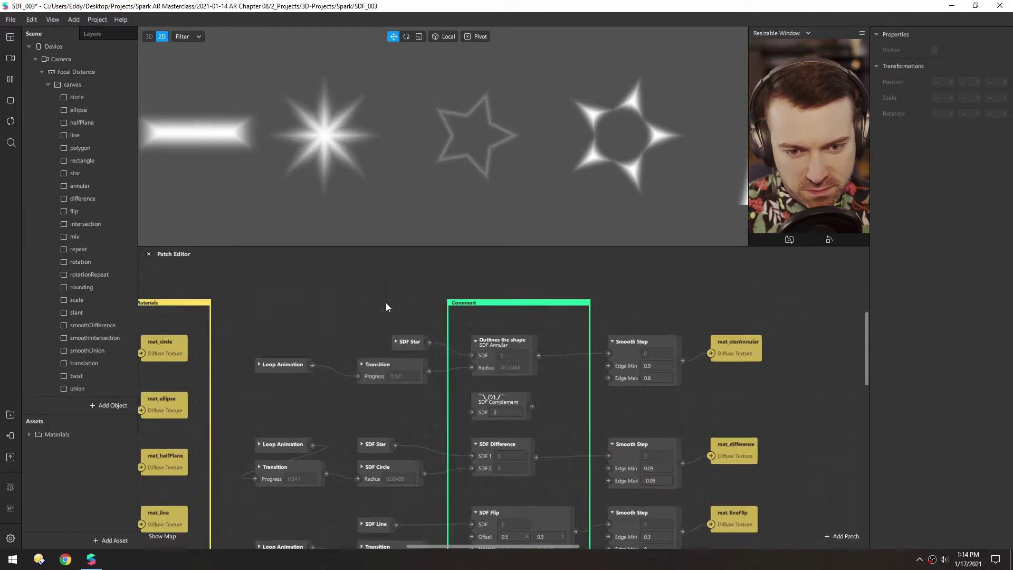
scroll(387, 301, "up", 1)
middle_click_drag(351, 315, 318, 307)
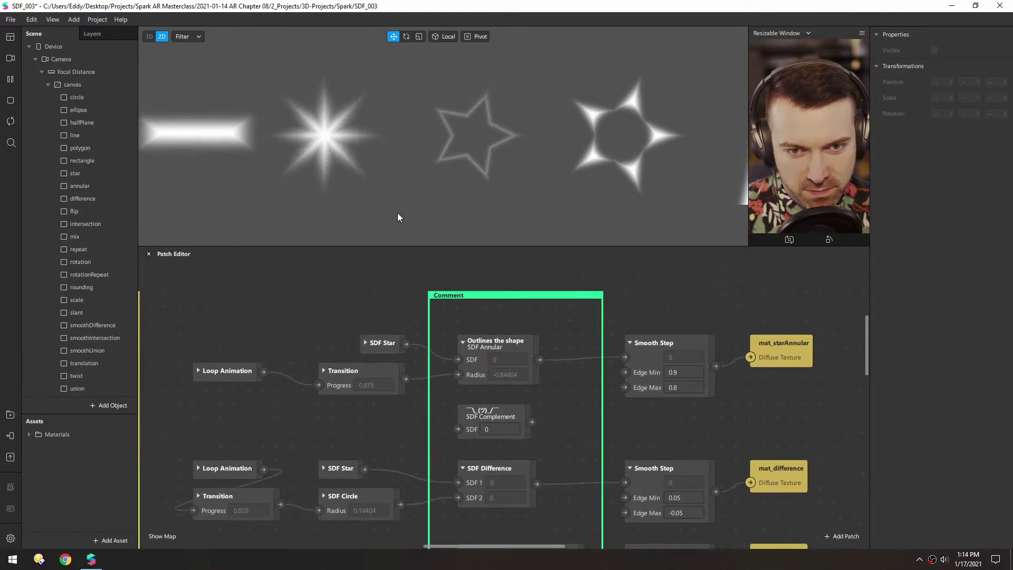
left_click(466, 131)
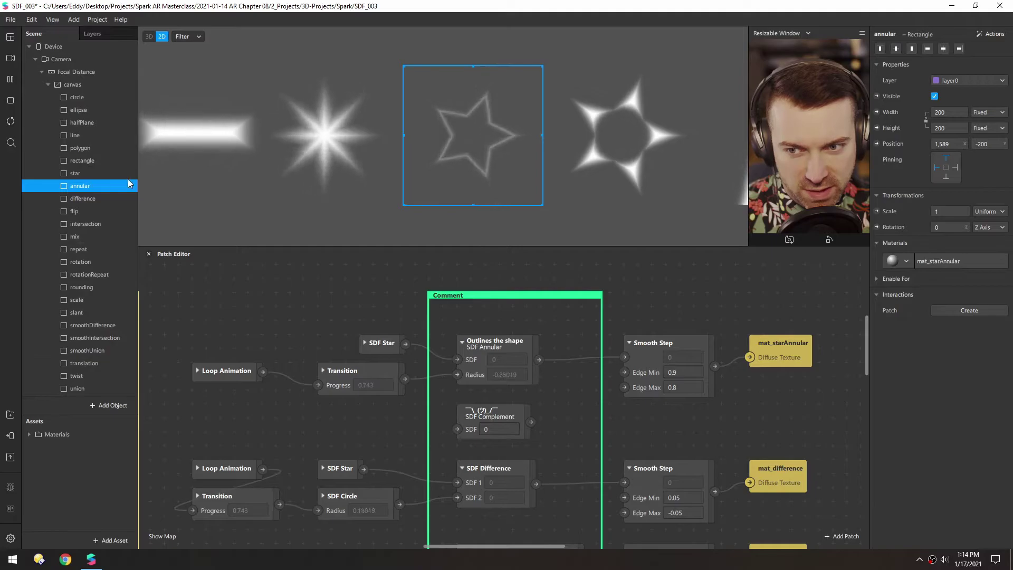
scroll(316, 307, "down", 1)
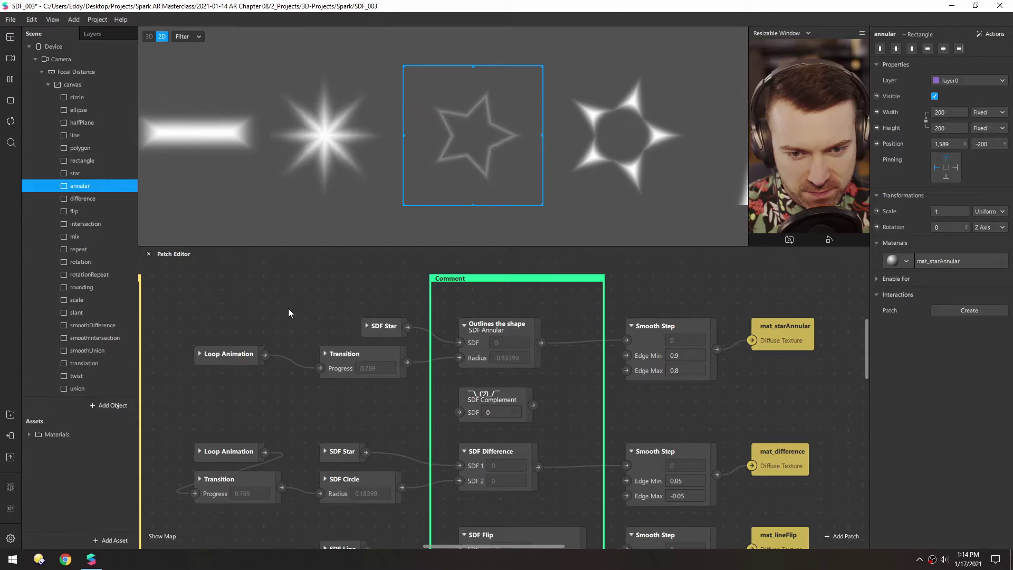
middle_click_drag(289, 308, 273, 270)
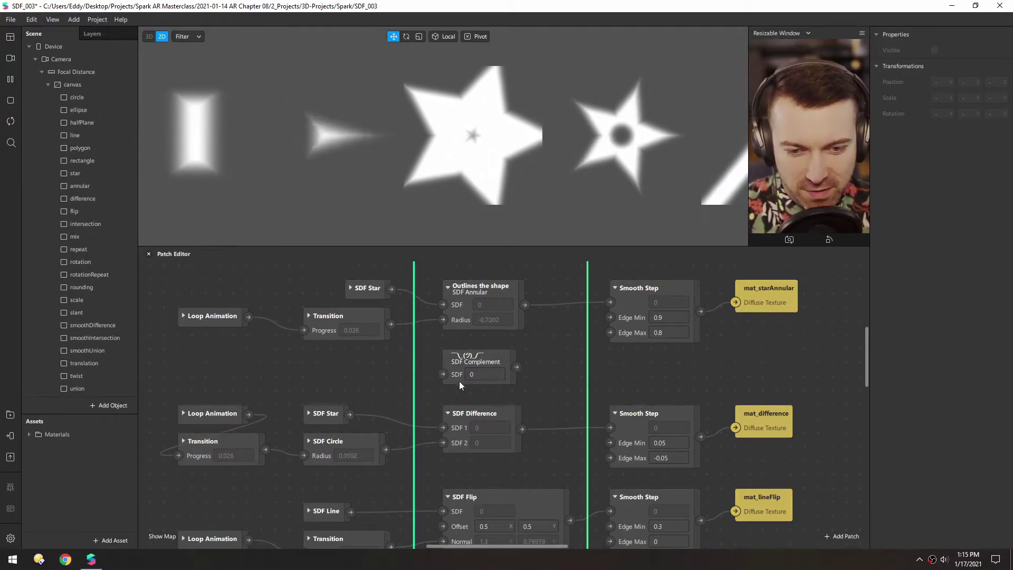
left_click_drag(371, 376, 395, 314)
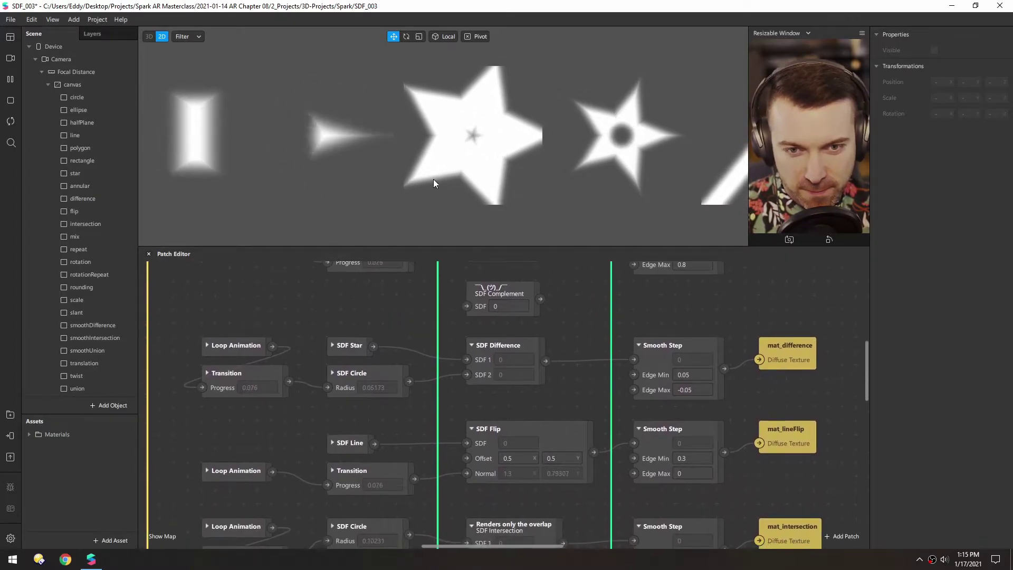
middle_click_drag(583, 201, 315, 205)
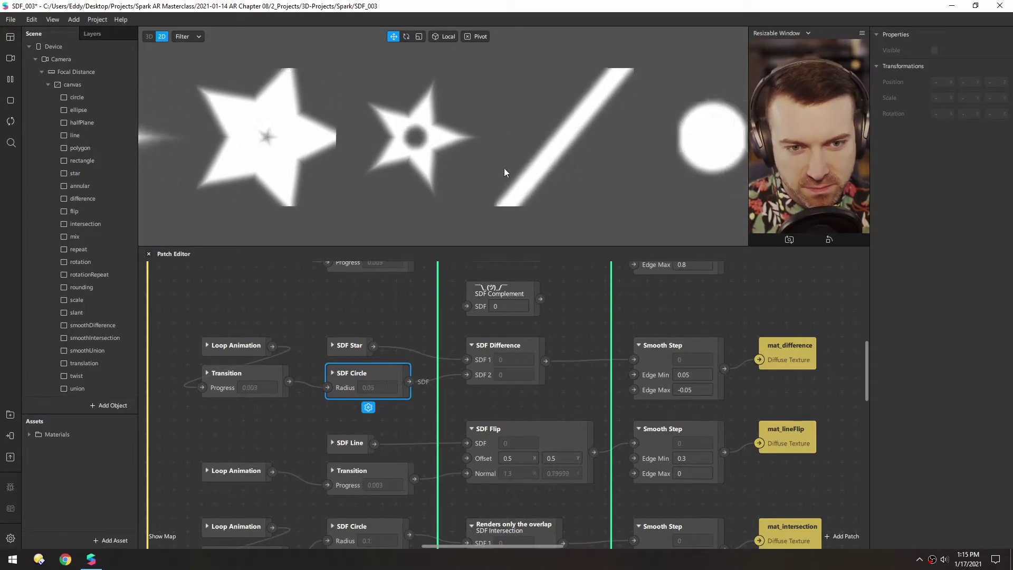
Step: Expand the Transition patch feeding SDF Flip's Normal and set its End values to -1.3 and -0.2
left_click_drag(416, 416, 406, 316)
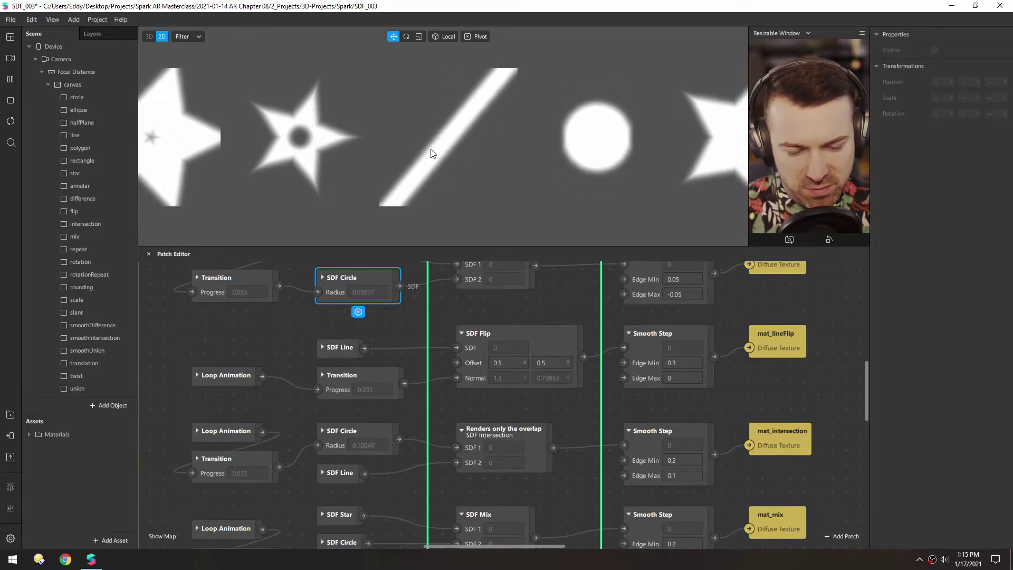
left_click(321, 373)
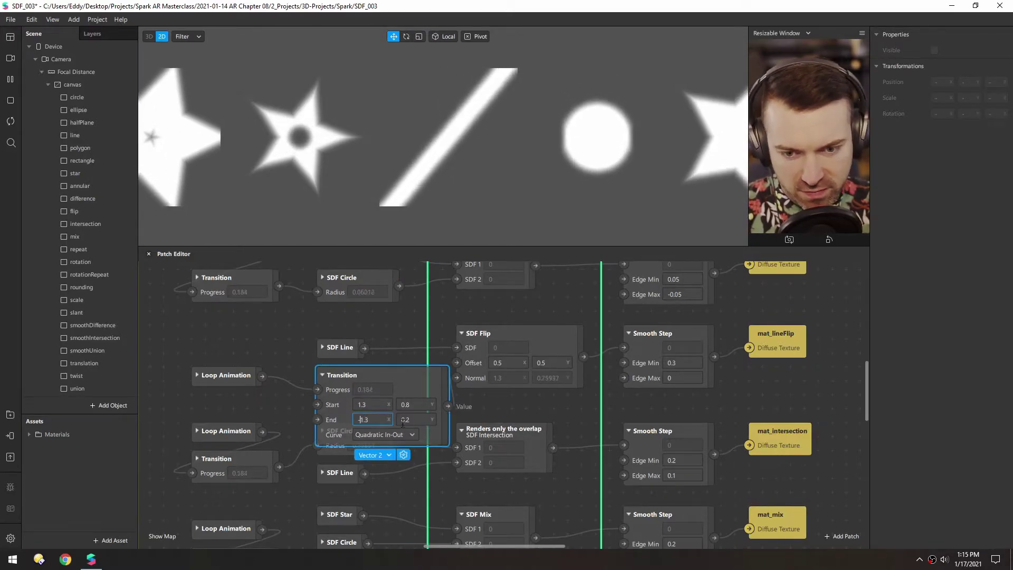
type("-")
key("Return")
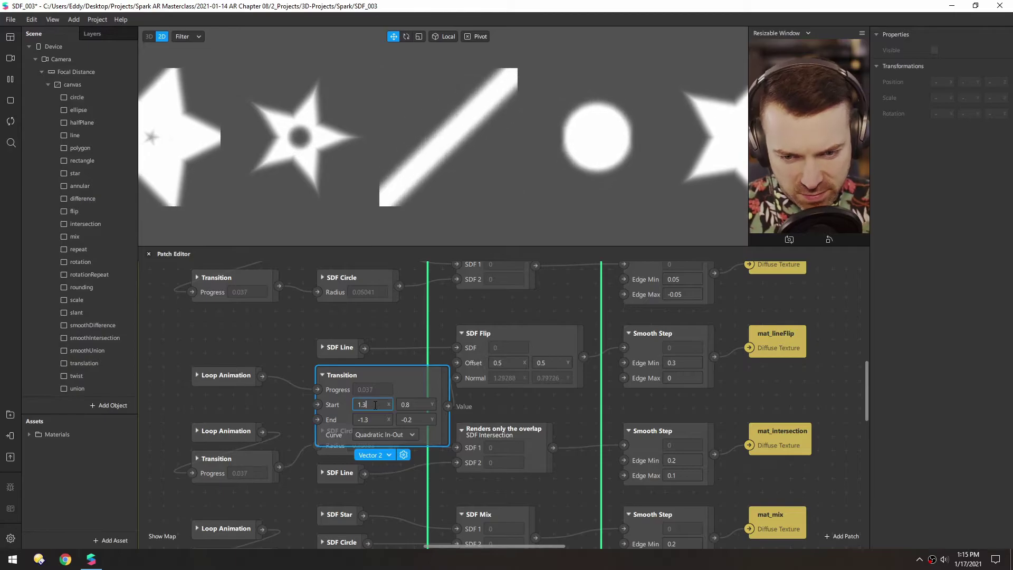
Step: Set the SDF Flip Transition's Start X to 1 and End X to -1, and collapse the patch
left_click(375, 405)
key("BackSpace")
key("BackSpace")
key("Return")
left_click(375, 420)
key("BackSpace")
key("BackSpace")
key("Return")
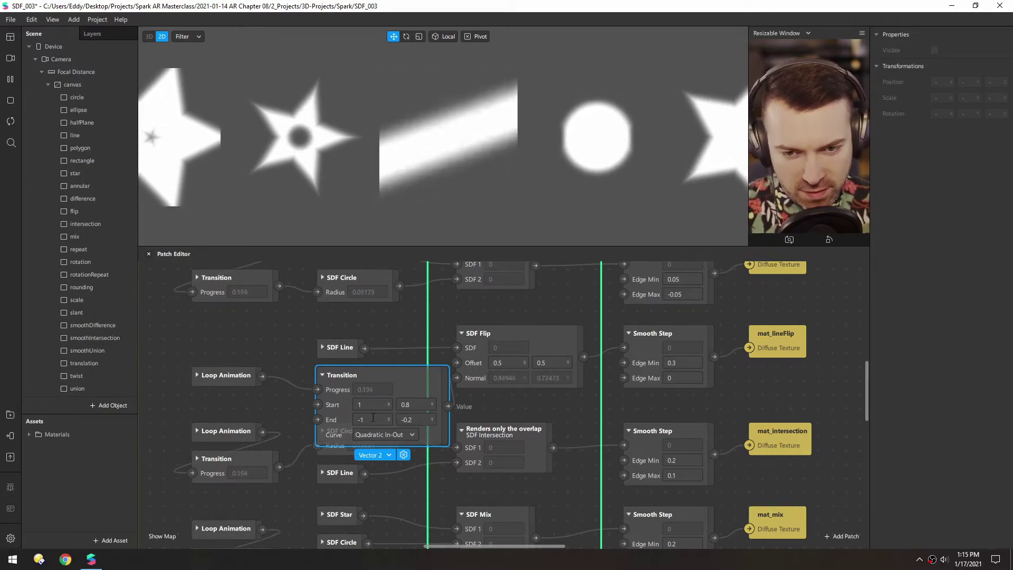
left_click(323, 374)
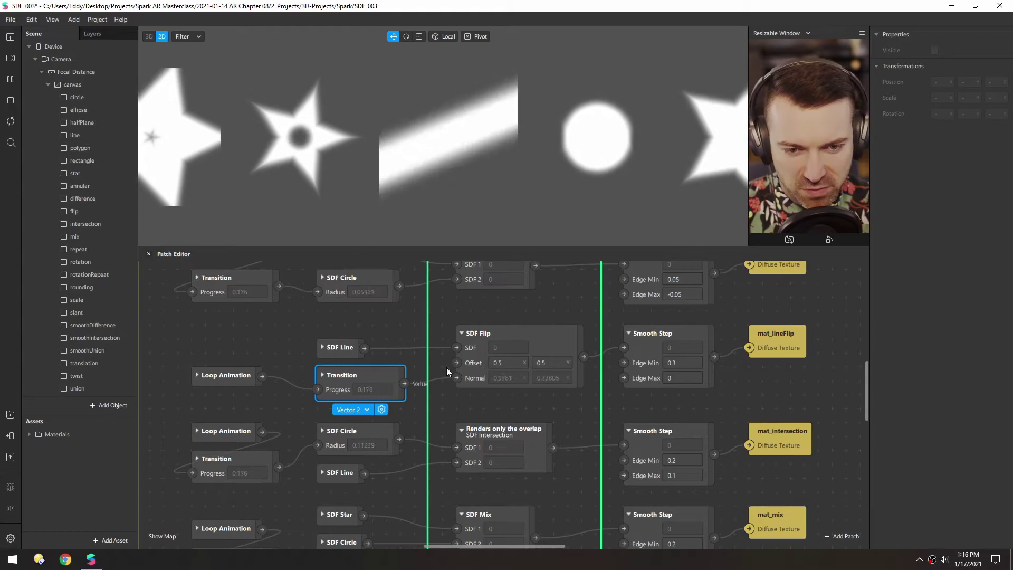
Step: Move the intersection row's Smooth Step patch aside and connect SDF Intersection directly to mat_intersection's Diffuse Texture
scroll(479, 406, "down", 3)
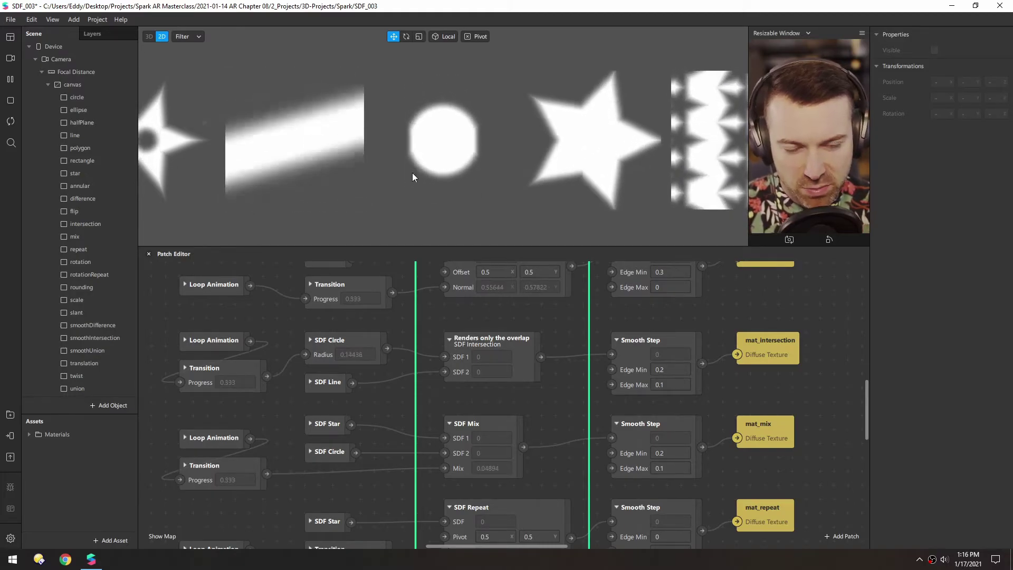
left_click(324, 382)
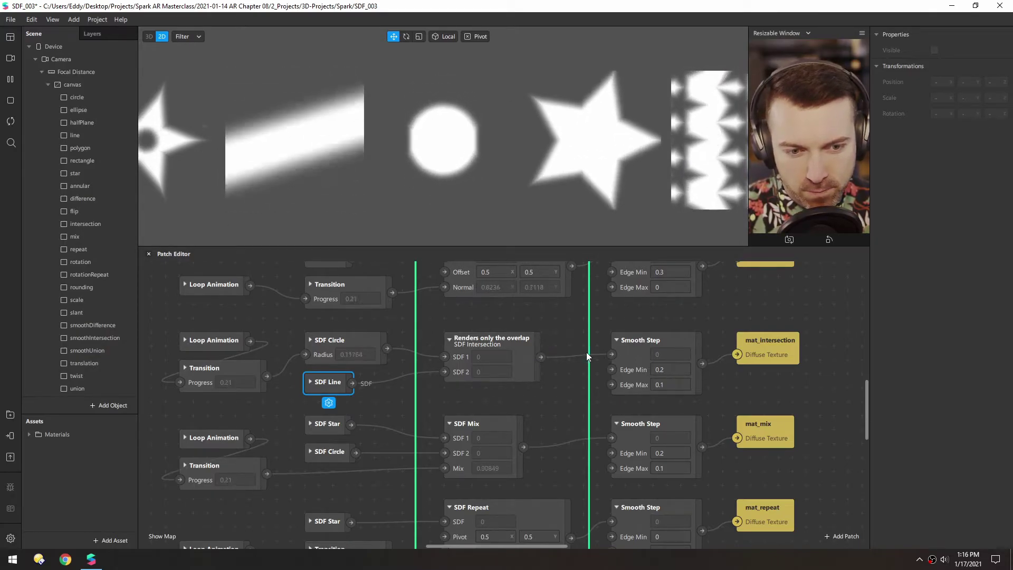
left_click_drag(635, 351, 636, 379)
left_click_drag(541, 357, 734, 357)
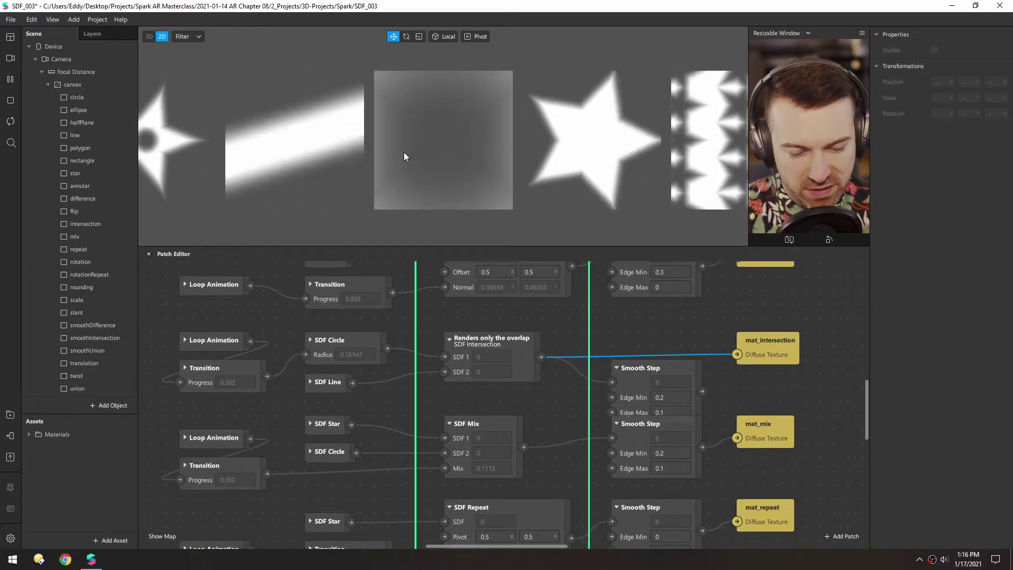
Step: Reconnect the Smooth Step output to mat_intersection's Diffuse Texture and move the patch back into its row
left_click_drag(702, 391, 736, 354)
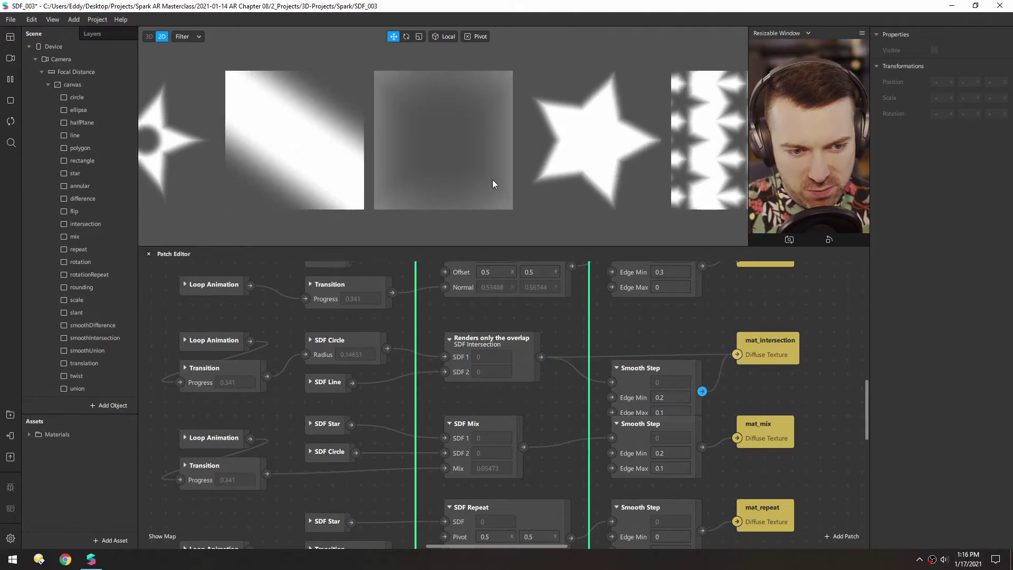
left_click_drag(621, 370, 621, 342)
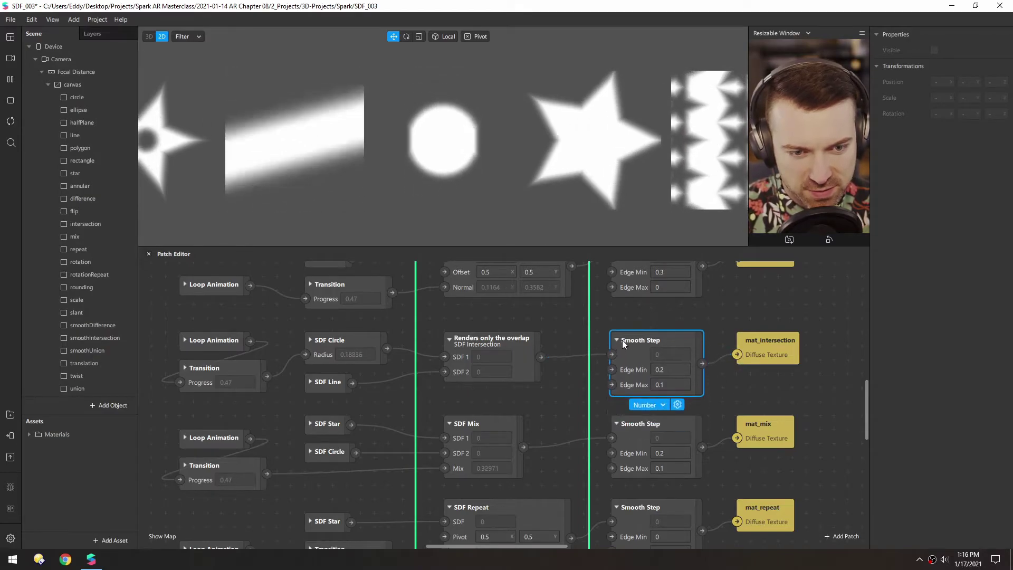
Step: Examine the SDF Mix patch, its SDF Star and SDF Circle inputs, and the Transition settings driving Mix
scroll(388, 485, "down", 4)
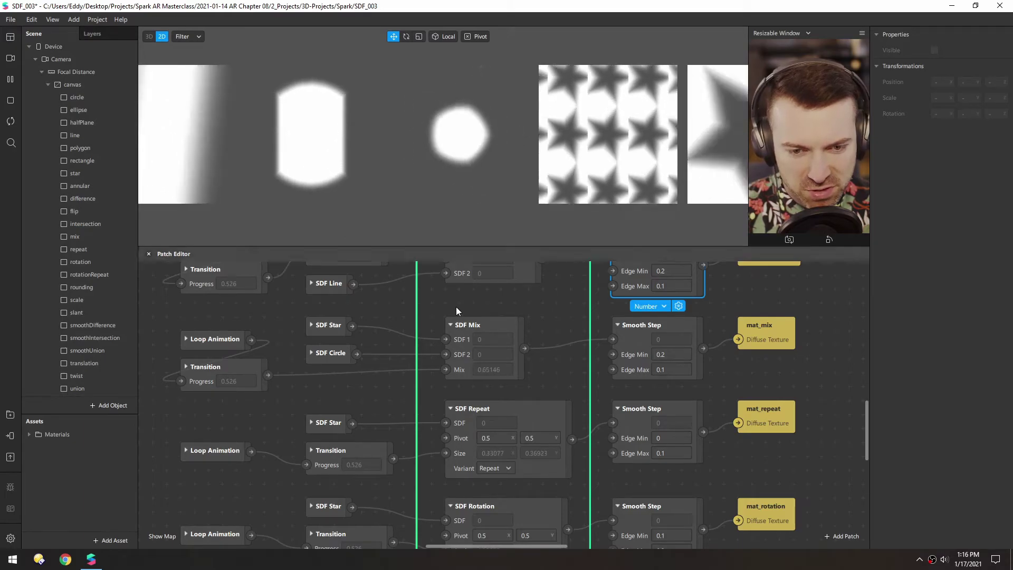
left_click(185, 366)
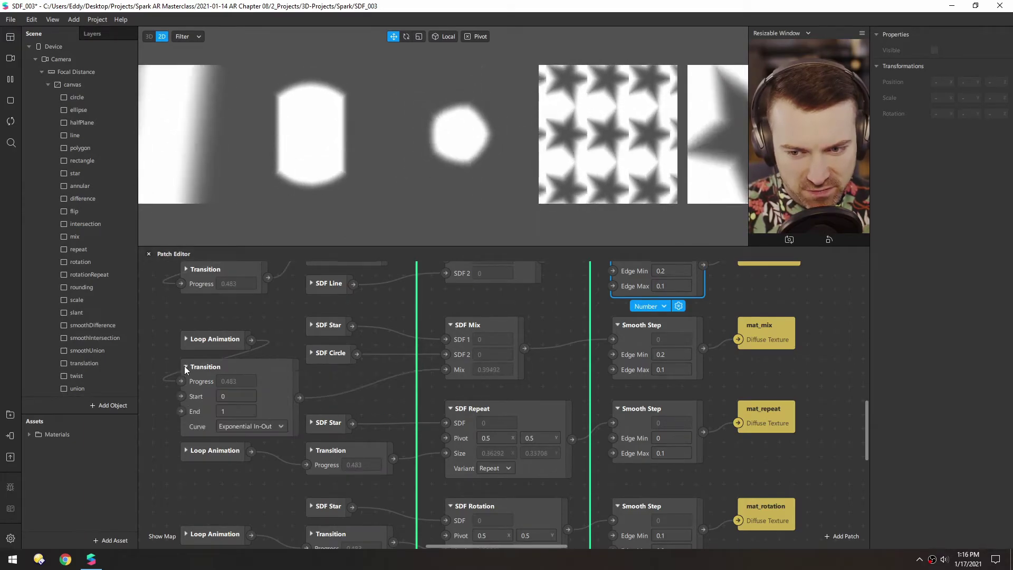
left_click(186, 367)
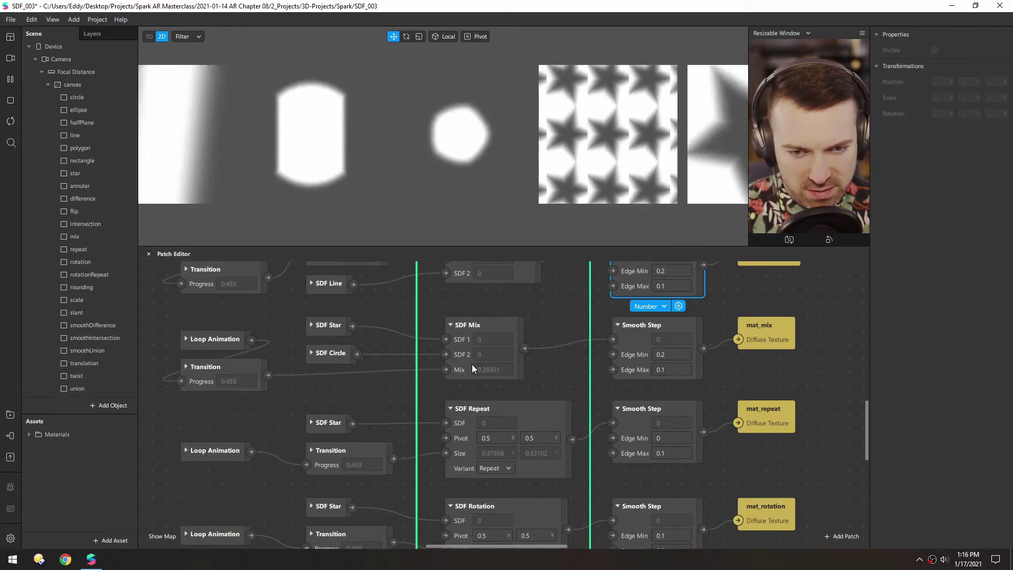
left_click(329, 325)
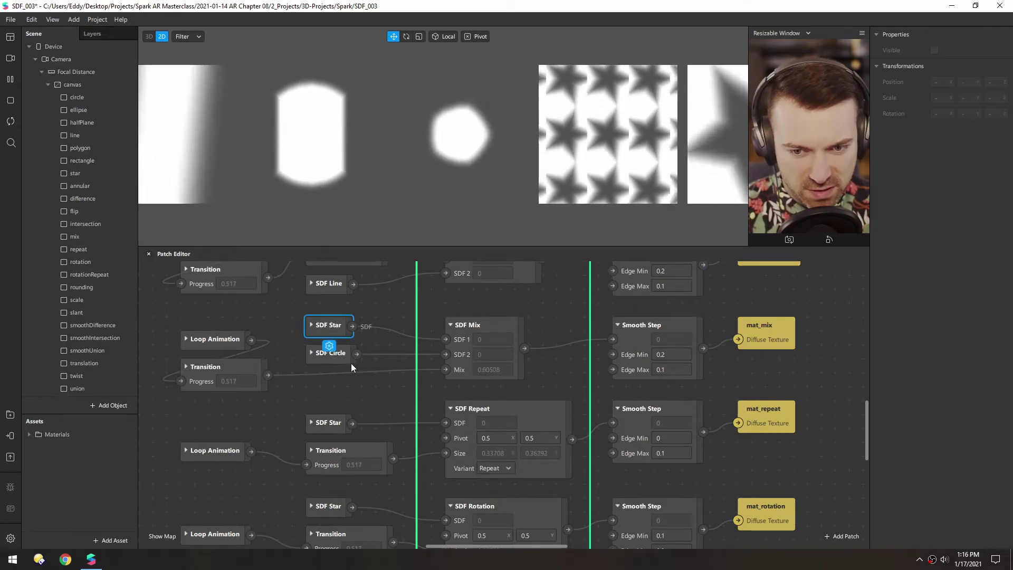
left_click(339, 352)
left_click(374, 401)
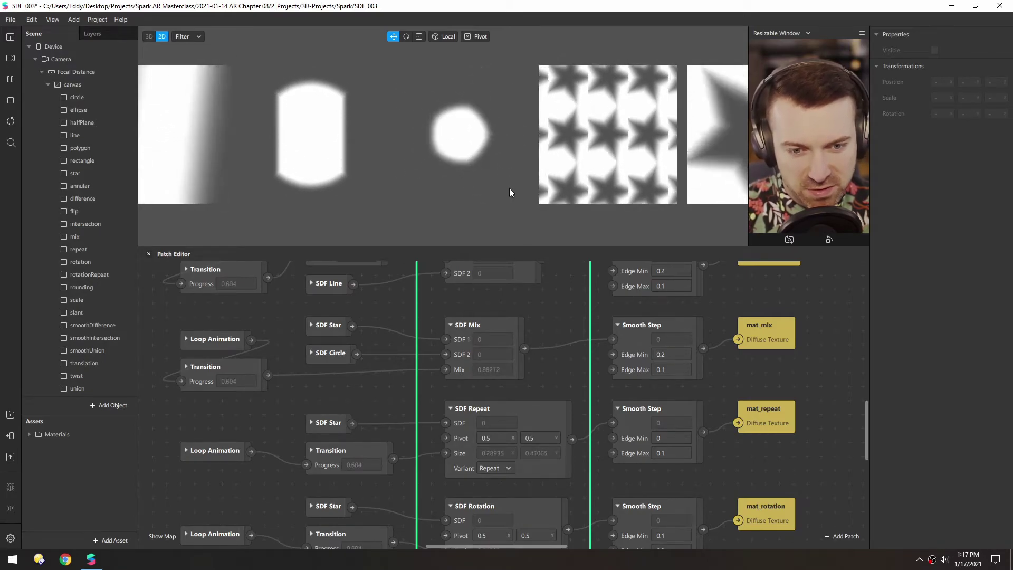
left_click(466, 351)
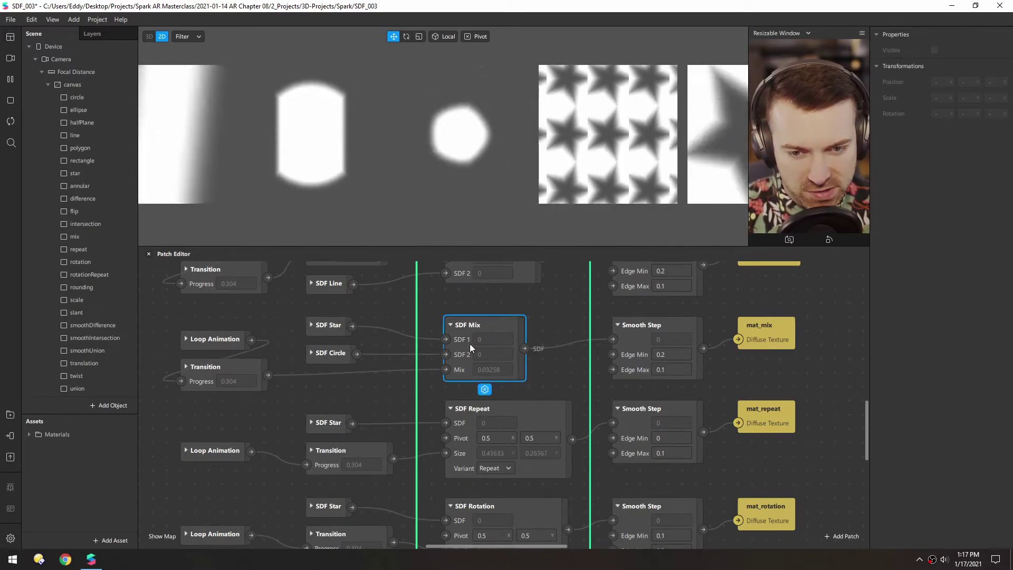
left_click(387, 386)
Step: Set the SDF Repeat patch's Variant to Mirror XY
middle_click_drag(274, 490, 261, 401)
middle_click_drag(577, 222, 296, 229)
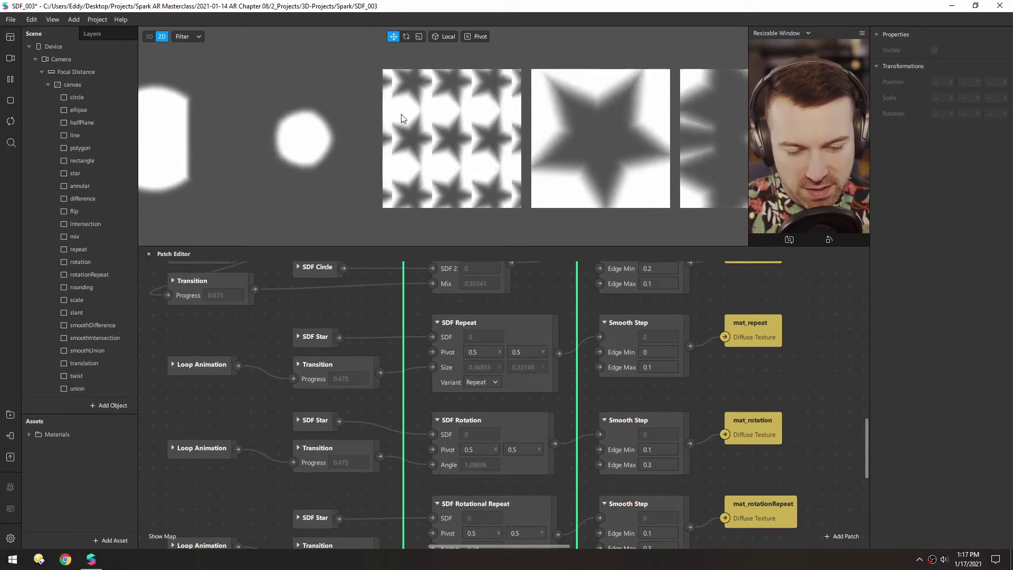
left_click(481, 382)
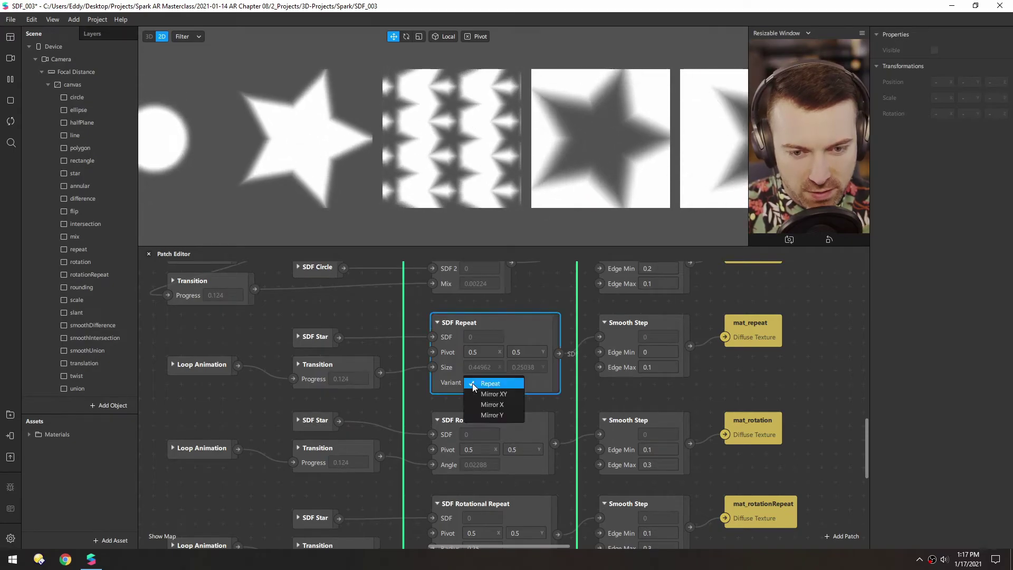
left_click(497, 399)
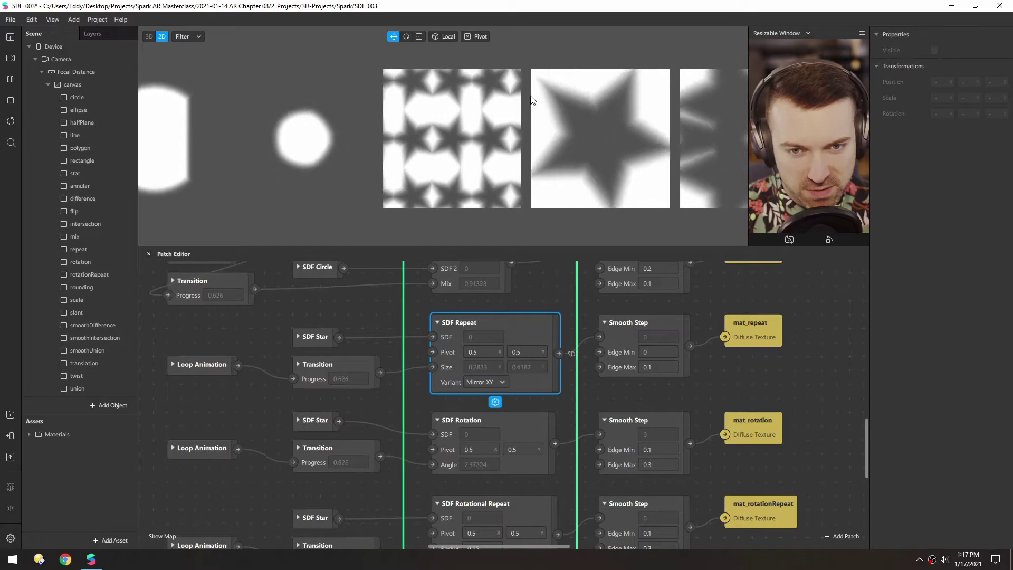
left_click(264, 409)
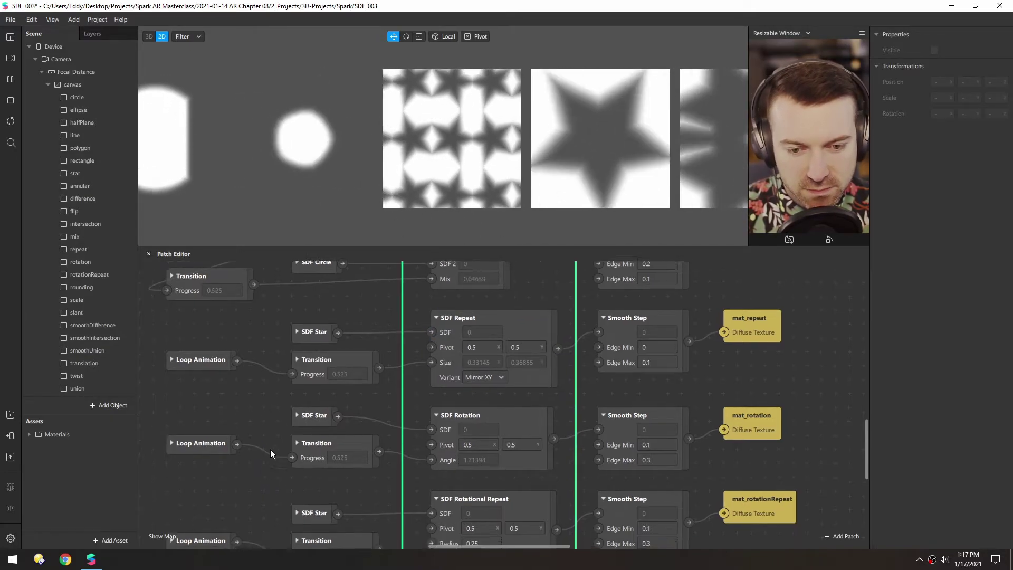
Step: Examine the SDF Rotation and SDF Rotational Repeat patches and compare them with their star rectangles in the viewport
scroll(268, 422, "down", 3)
left_click(443, 332)
middle_click_drag(547, 212, 363, 221)
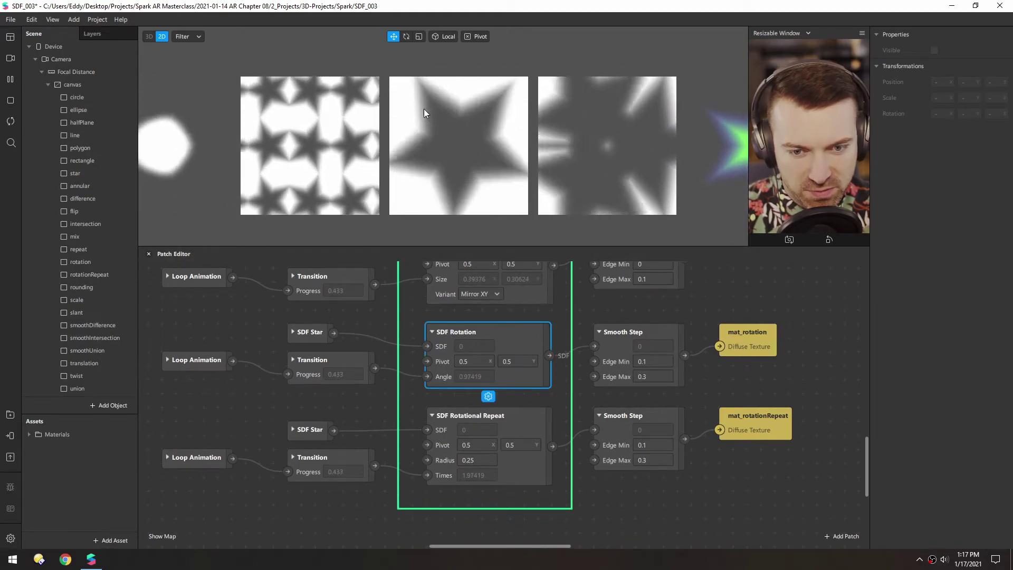
middle_click_drag(530, 178, 348, 173)
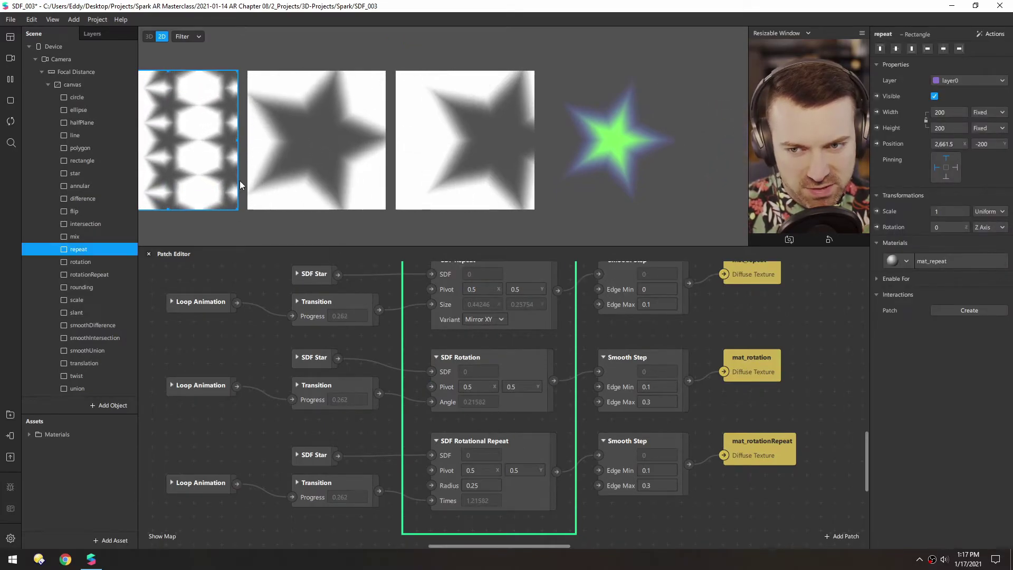
left_click(306, 150)
left_click(470, 169)
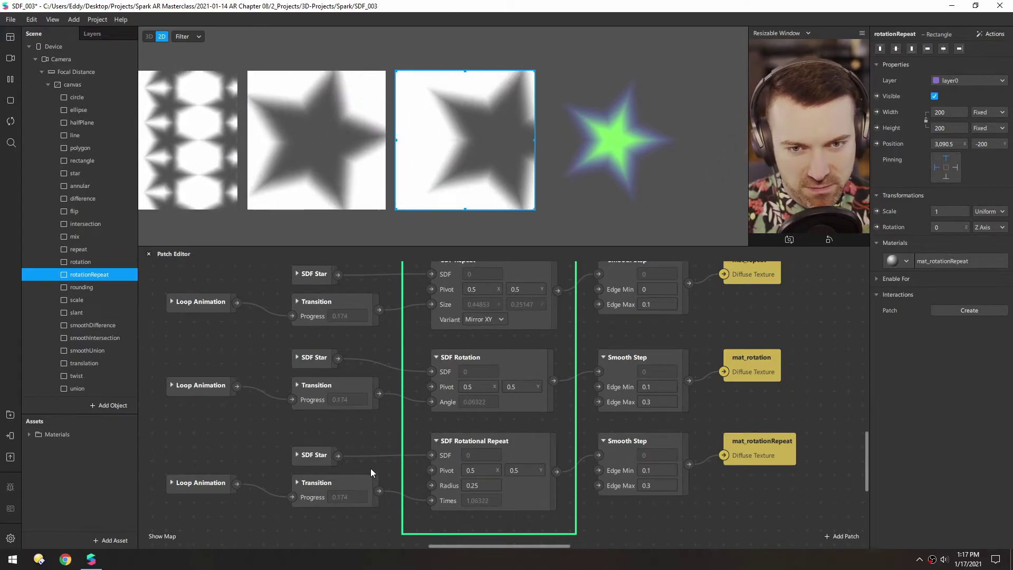
key("alt")
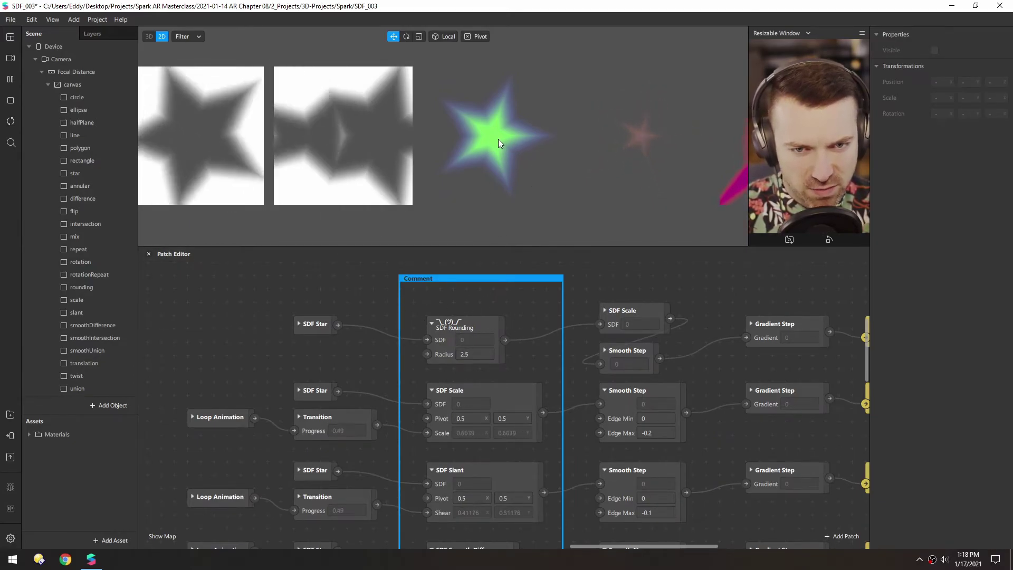
Step: Try Radius values of 3.3, 2.3 and 8.3 on the SDF Rounding patch to compare their effect on the star
left_click(477, 350)
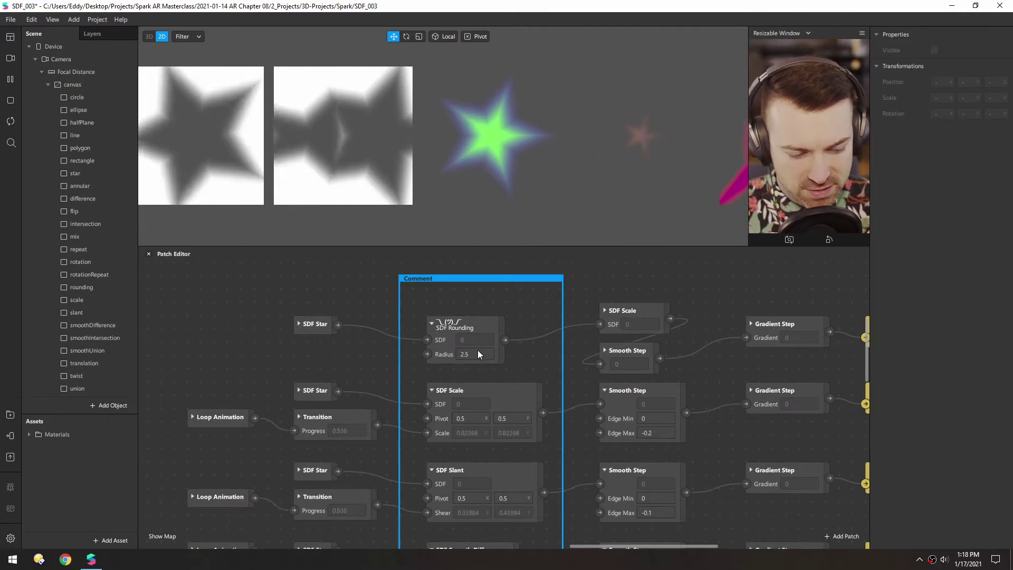
key("BackSpace")
key("BackSpace")
key("BackSpace")
type("4.3")
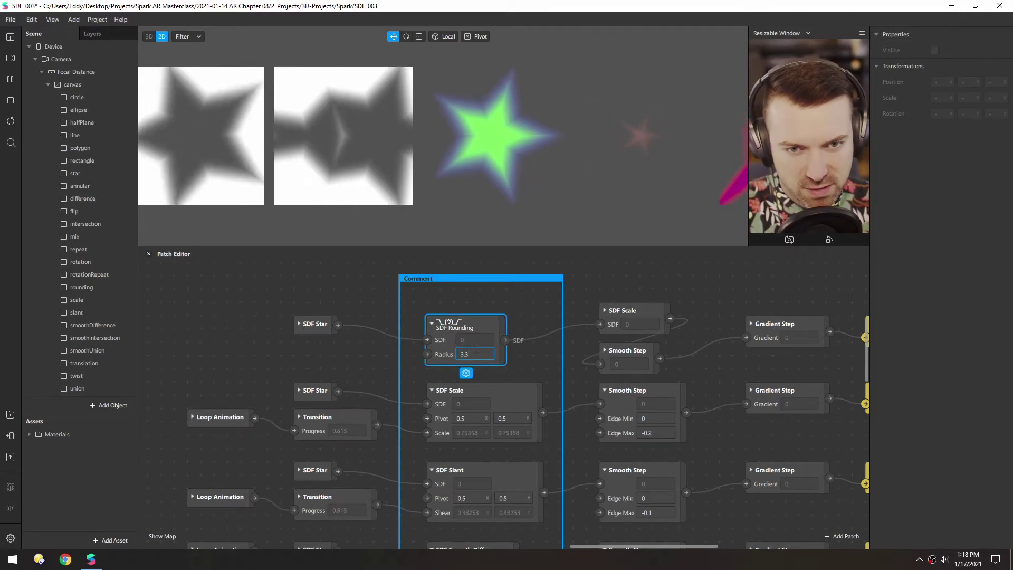
key("BackSpace")
key("BackSpace")
key("BackSpace")
type("3.3")
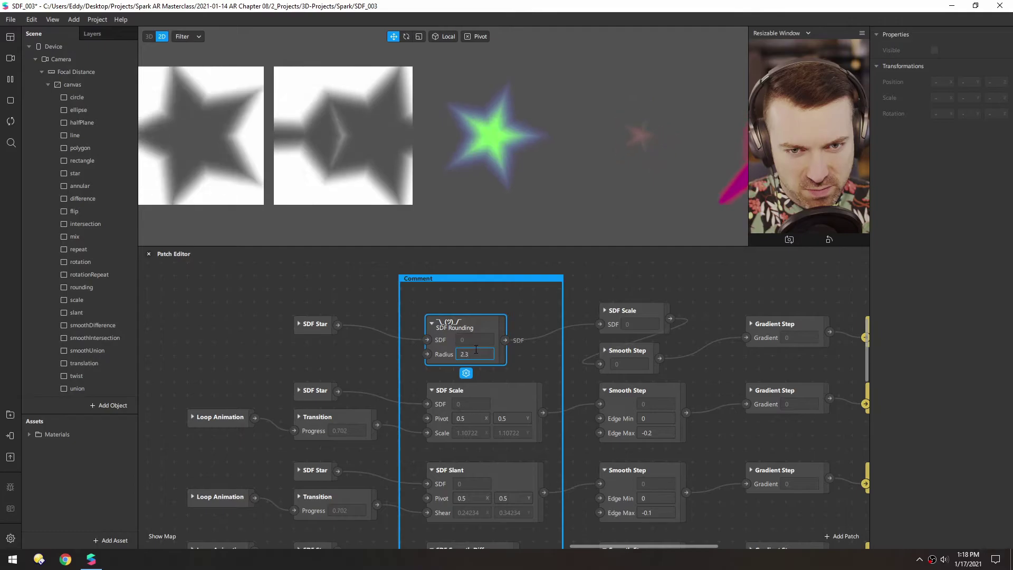
key("BackSpace")
key("BackSpace")
key("BackSpace")
type("7.3")
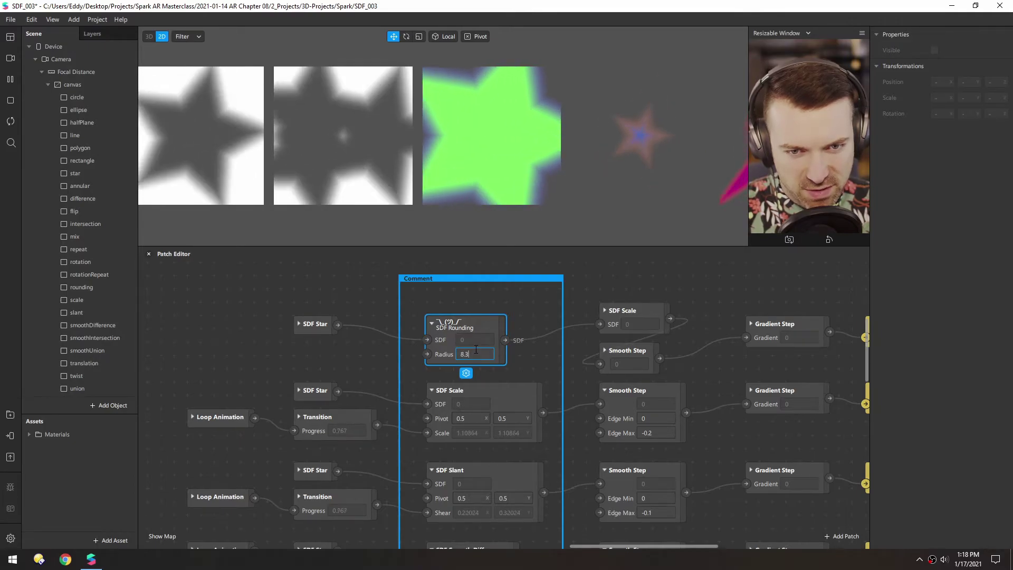
Step: Set the SDF Rounding patch's Radius to 1.3
key("BackSpace")
key("BackSpace")
key("BackSpace")
type("1.3")
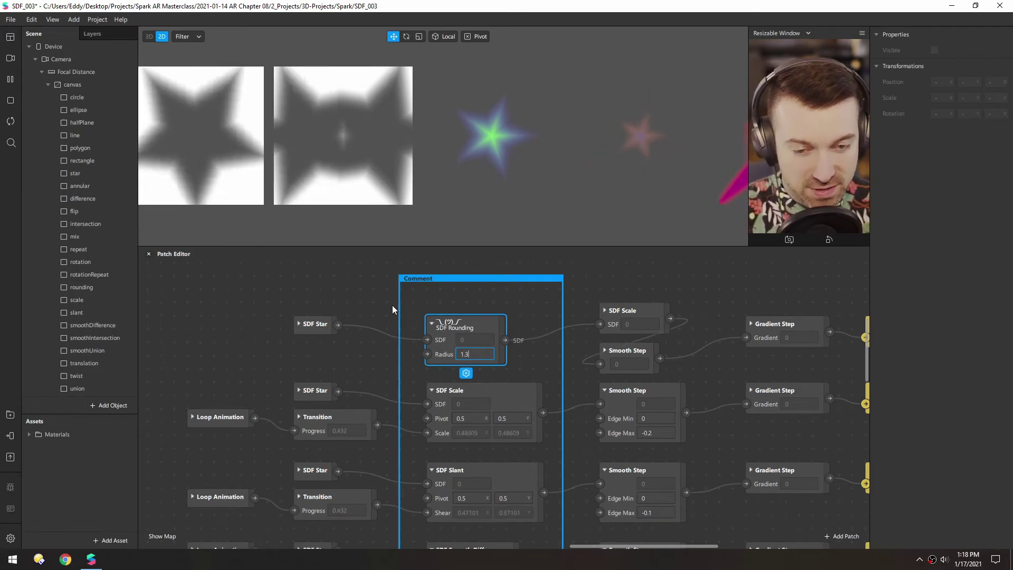
Step: Examine the SDF Scale and SDF Slant patches alongside the star shapes they transform in the viewport
scroll(368, 374, "down", 3)
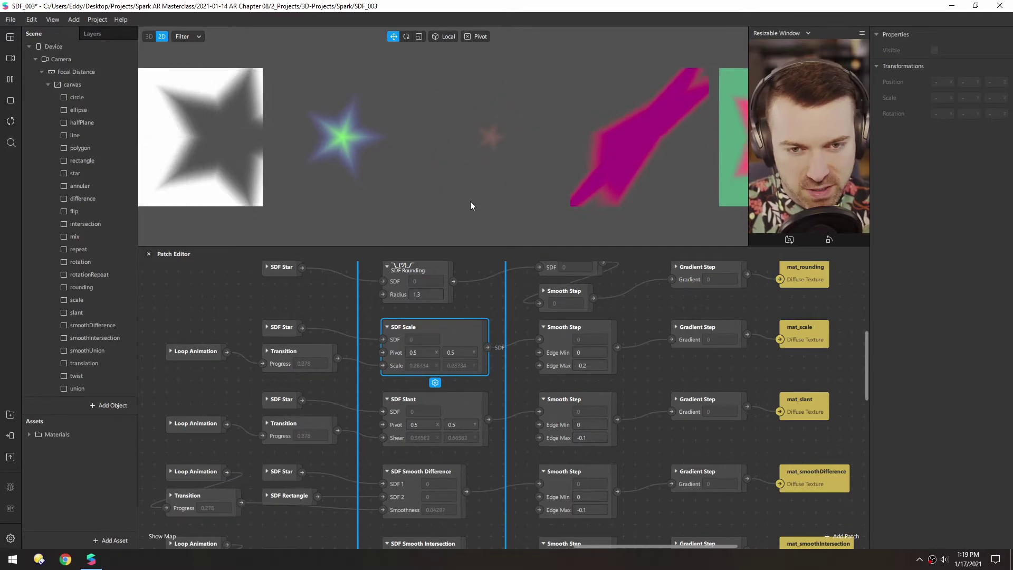
middle_click_drag(609, 229, 315, 222)
left_click(402, 402)
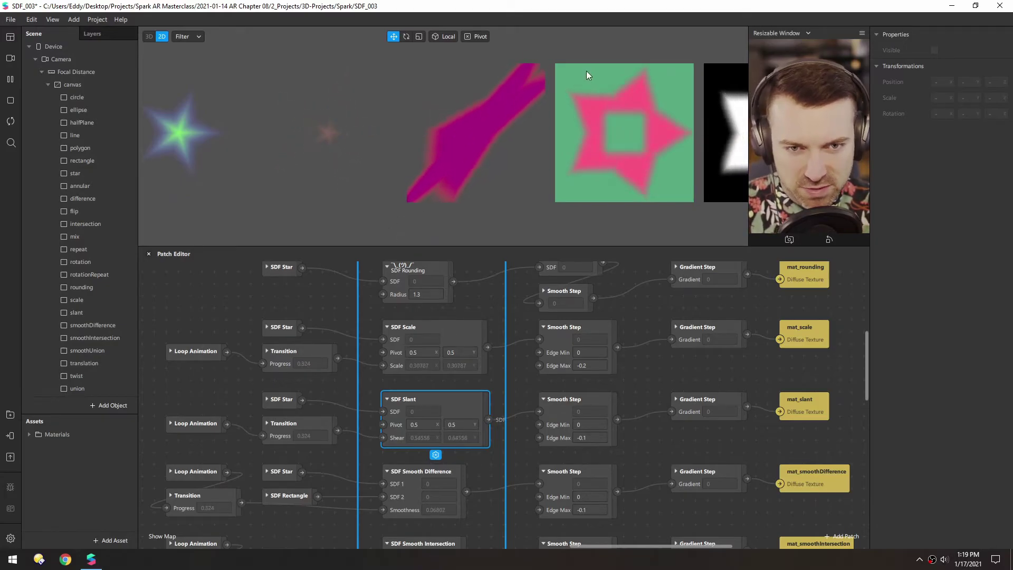
Step: Examine the SDF Smooth Difference, Smooth Intersection and Smooth Union patches and compare their rectangles in the viewport
scroll(346, 381, "down", 3)
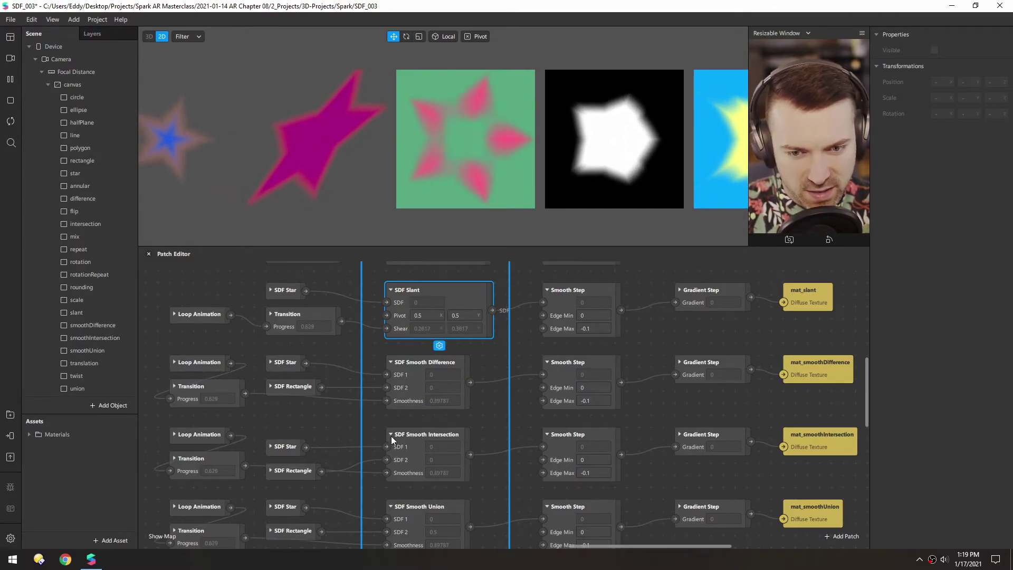
middle_click_drag(674, 224, 251, 222)
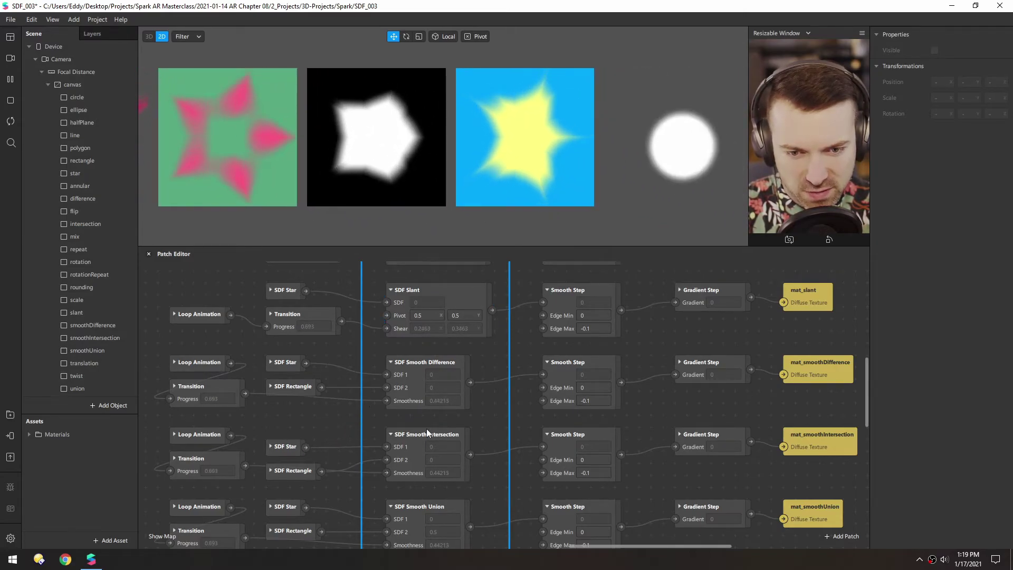
middle_click_drag(341, 413, 356, 329)
left_click(391, 188)
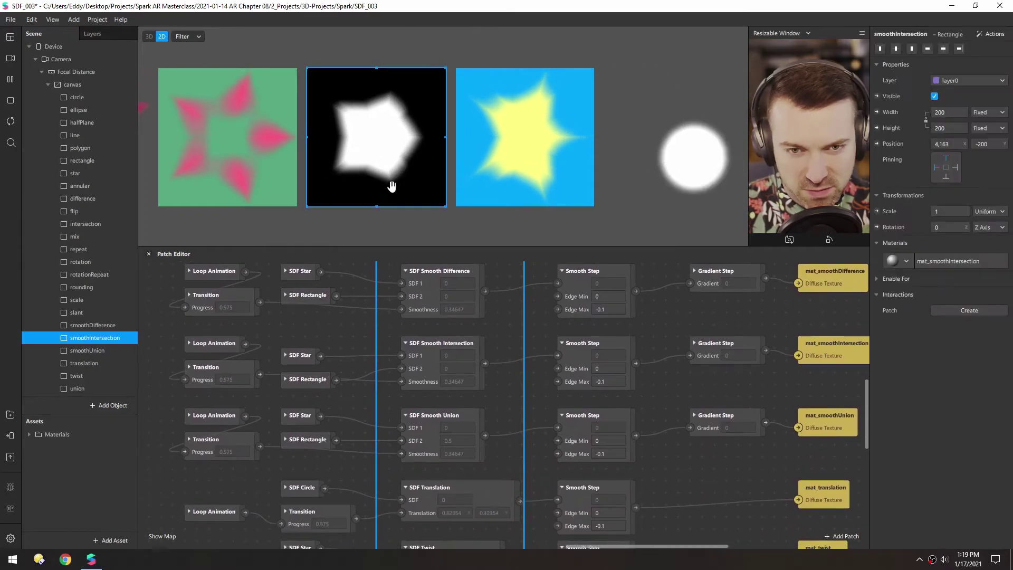
left_click(497, 189)
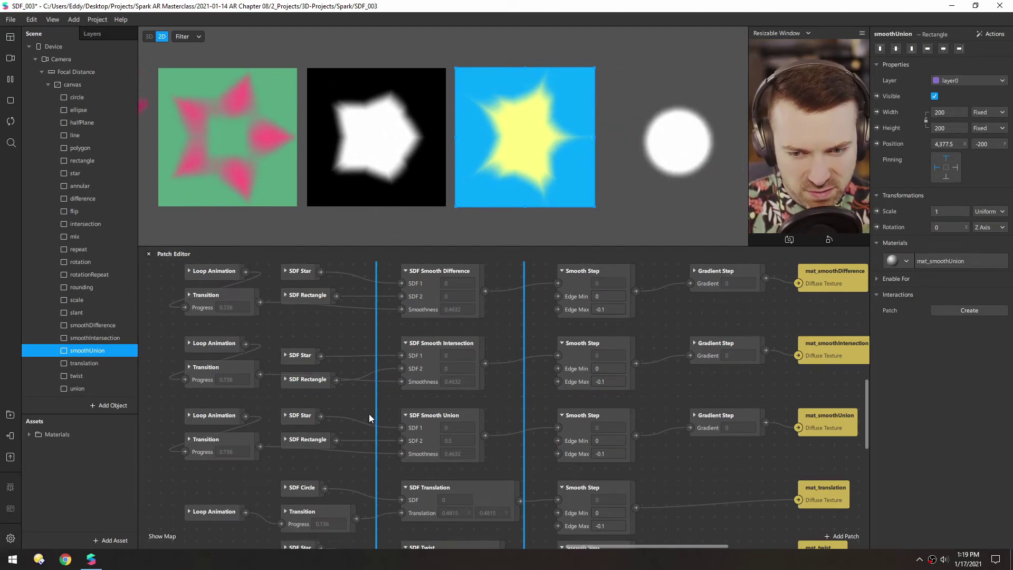
left_click(377, 191)
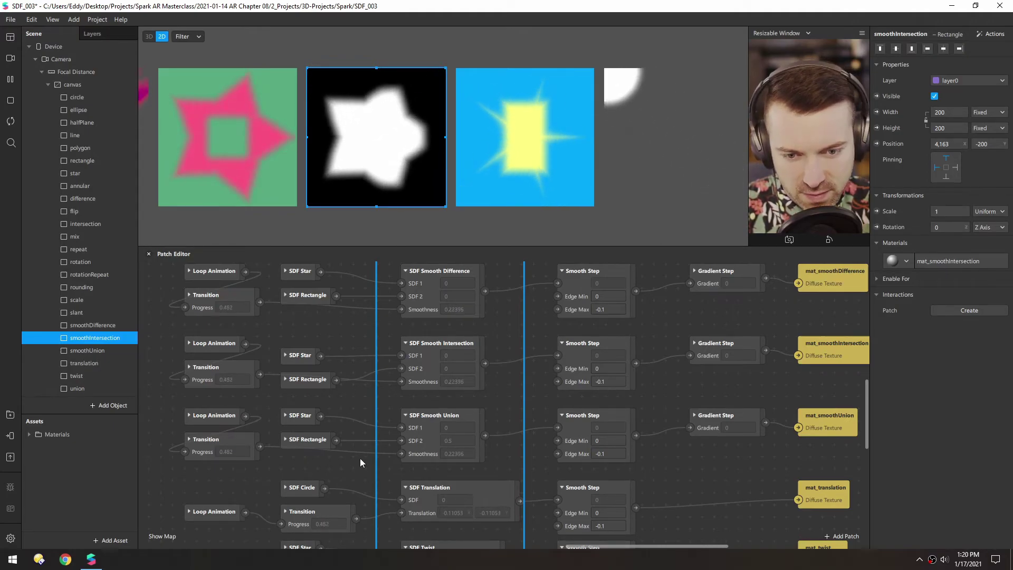
Step: Disconnect the Transition from SDF Smooth Union's Smoothness input, and try Smoothness at 0 before setting it to 0.2
left_click_drag(404, 454, 356, 463)
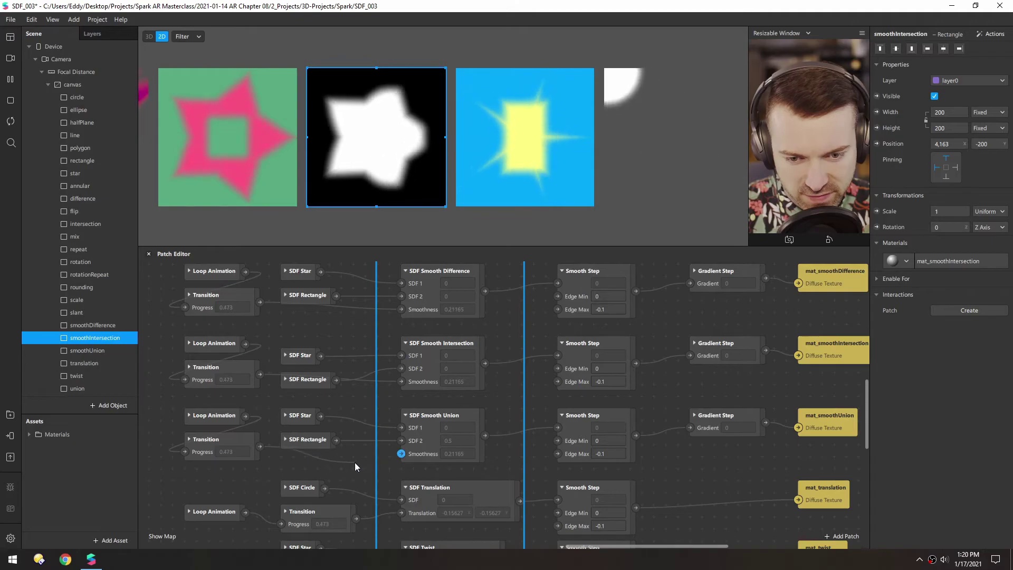
left_click(451, 454)
type("0")
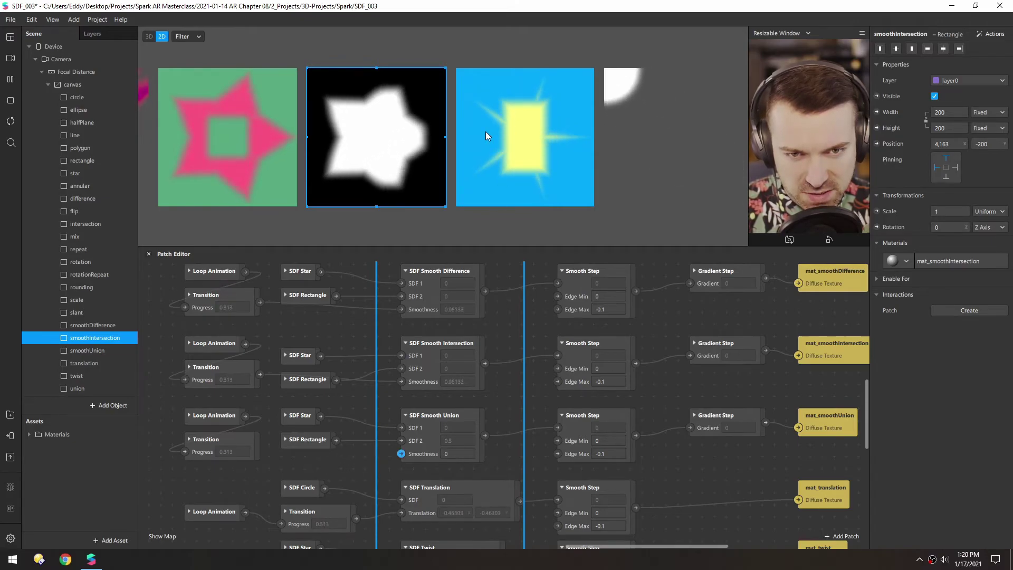
left_click(458, 455)
type("0.1")
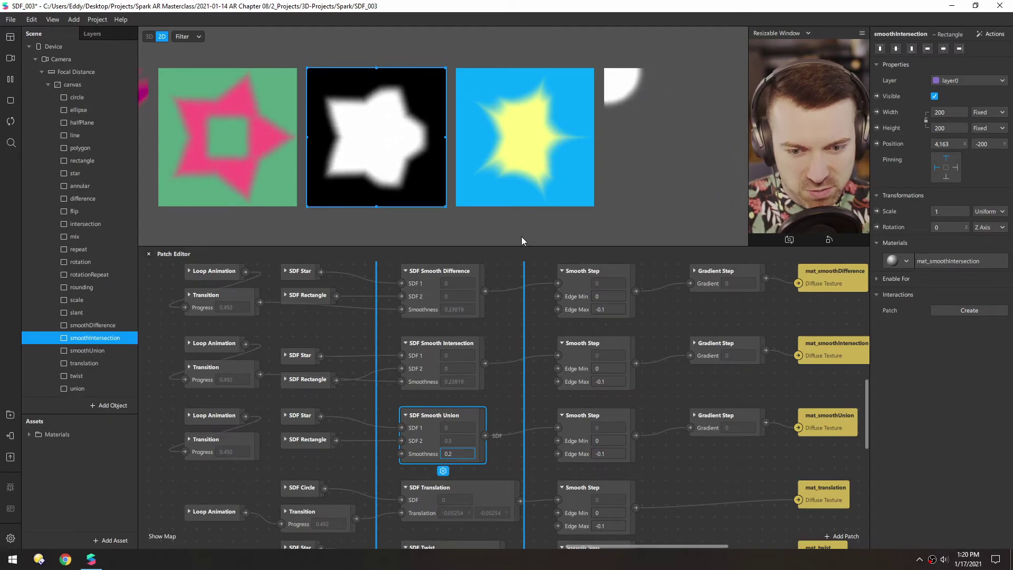
Step: Compare the SDF Smooth Intersection and Smooth Union patches, and examine the SDF Translation, Twist and Union patches with their viewport shapes
left_click(445, 393)
left_click(444, 352)
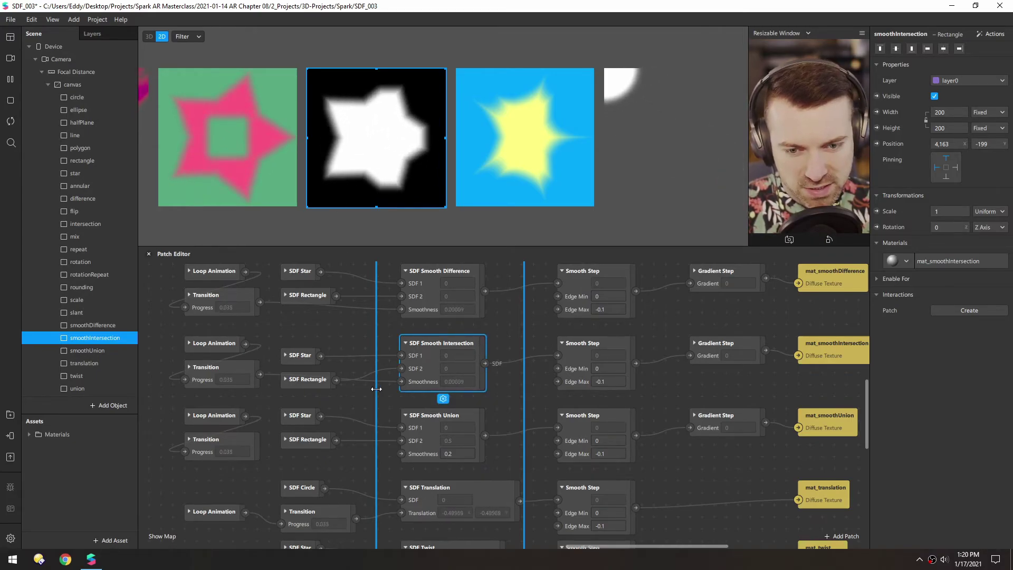
left_click(425, 414)
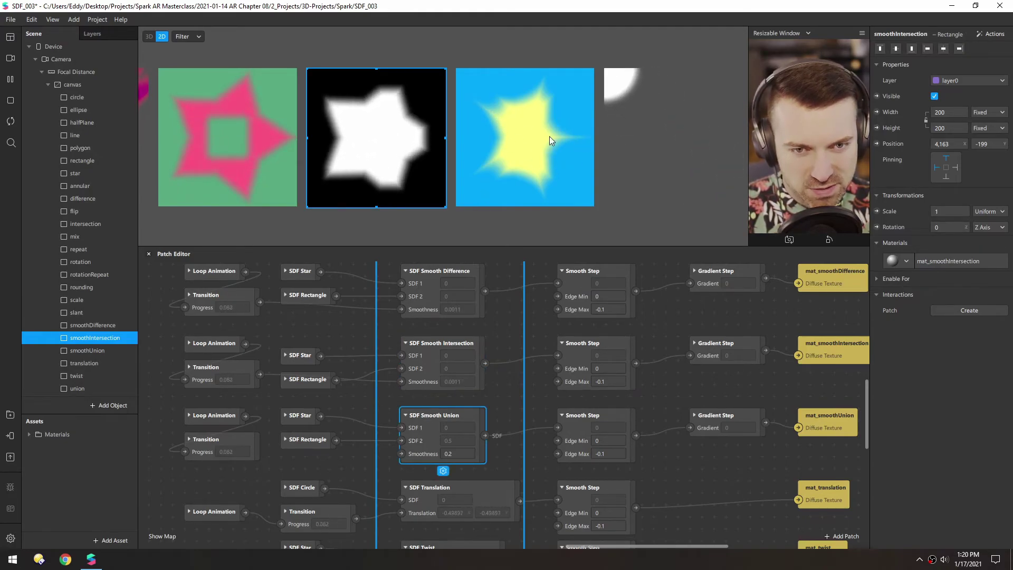
scroll(350, 306, "down", 3)
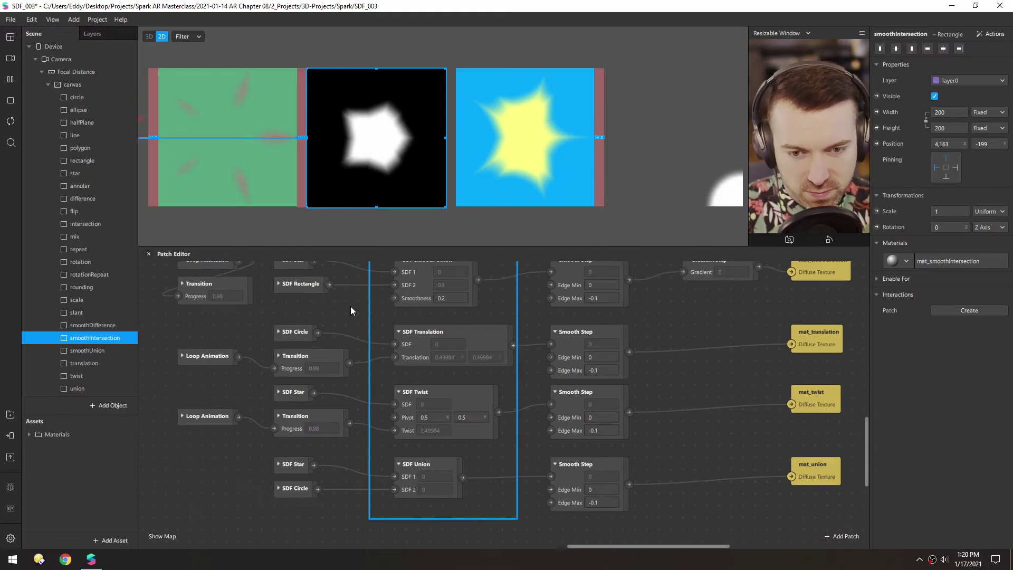
left_click_drag(351, 306, 345, 314, "alt")
left_click_drag(607, 229, 351, 220, "alt")
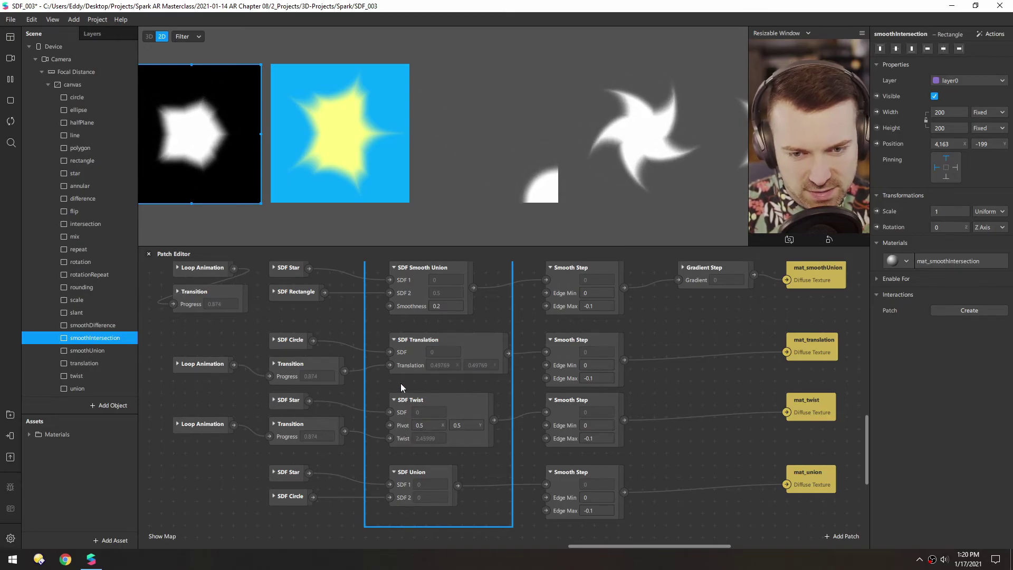
left_click_drag(650, 225, 457, 222, "alt")
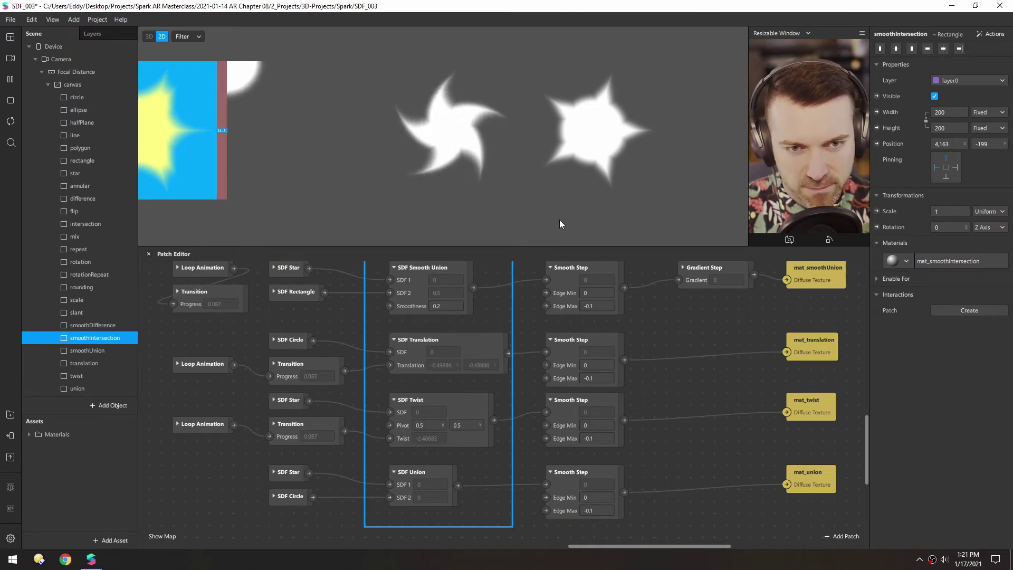
right_click_drag(532, 215, 403, 215)
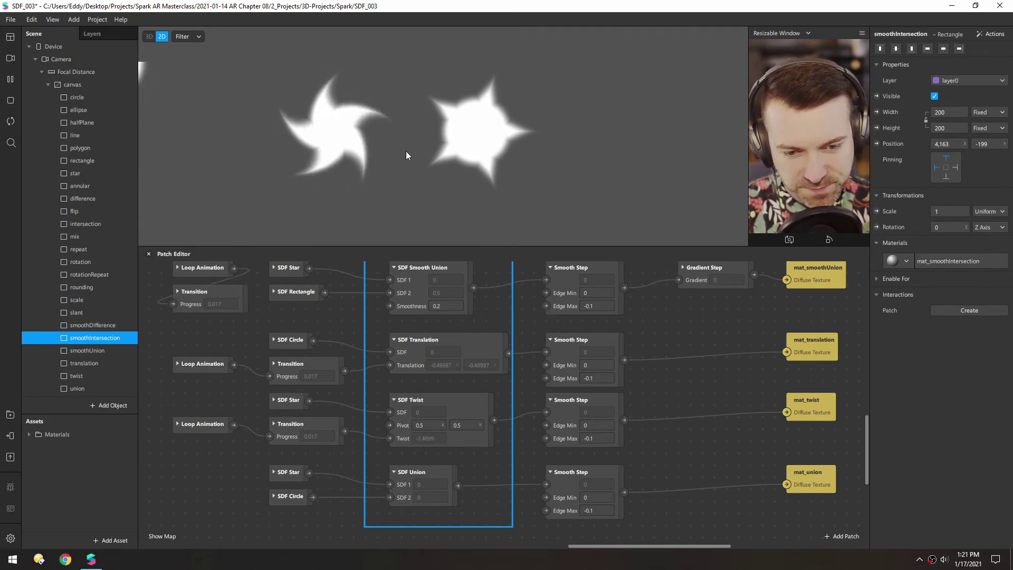
Step: Expand the Gradient Step patch feeding mat_smoothDifference and move the smoothIntersection Gradient Step below it to clear the overlap
mouse_move(402, 195)
middle_mouse_down()
mouse_move(519, 185)
mouse_move(648, 202)
middle_mouse_up()
middle_click_drag(289, 190, 697, 159)
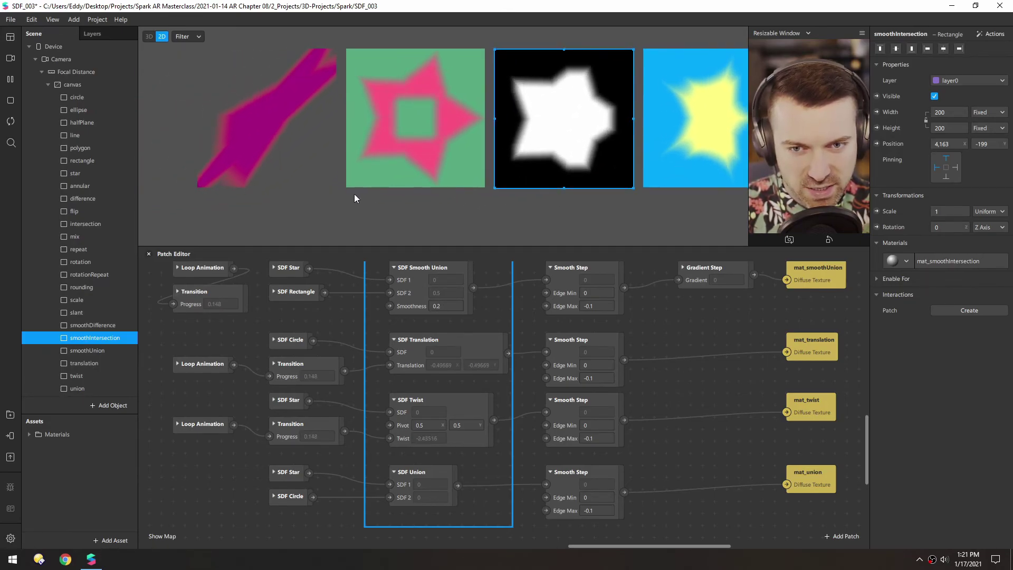
middle_click_drag(350, 198, 312, 211)
left_click(409, 238)
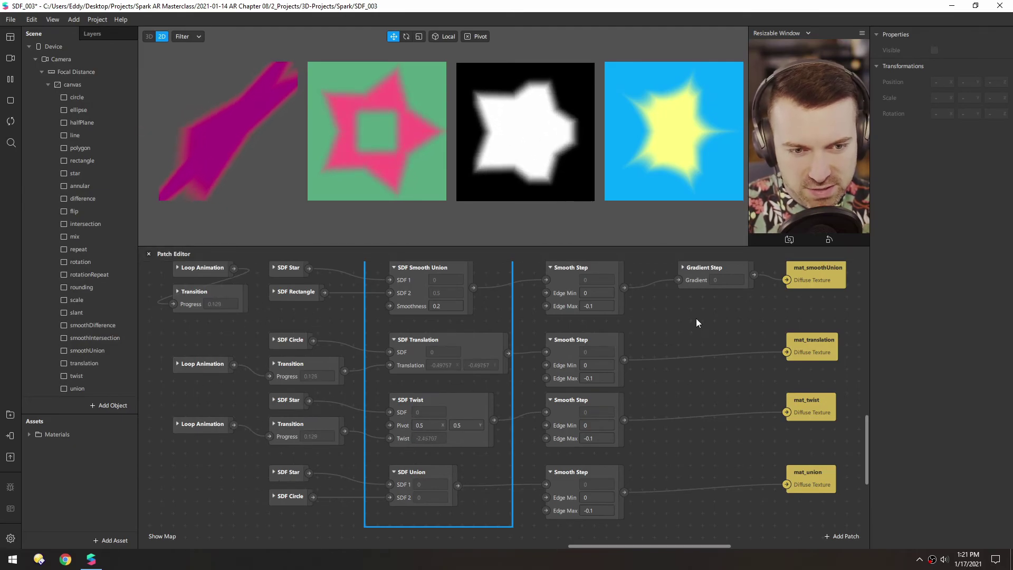
middle_click_drag(678, 312, 430, 467)
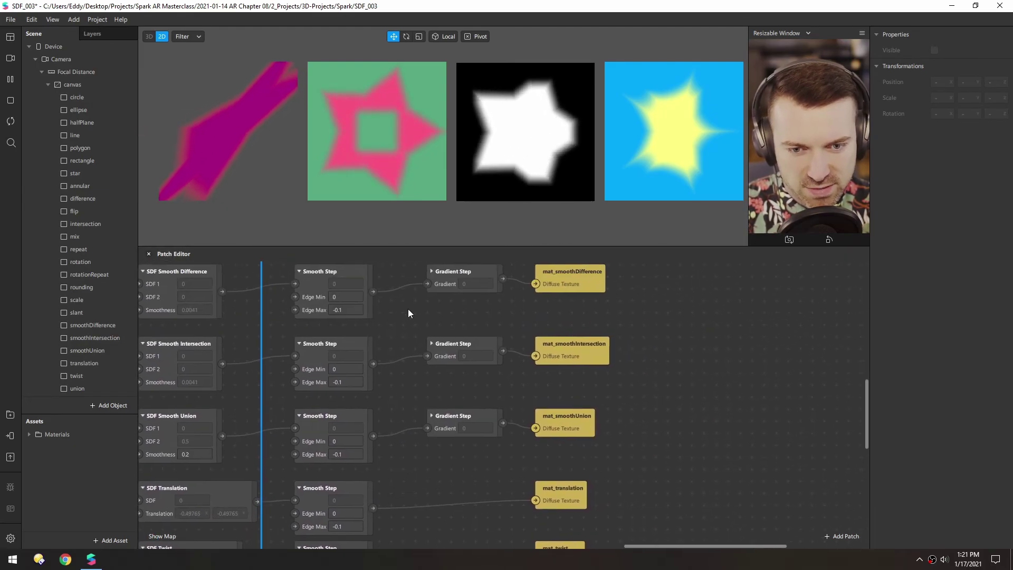
middle_click_drag(407, 311, 423, 381)
left_click(431, 361)
middle_click_drag(416, 425, 440, 350)
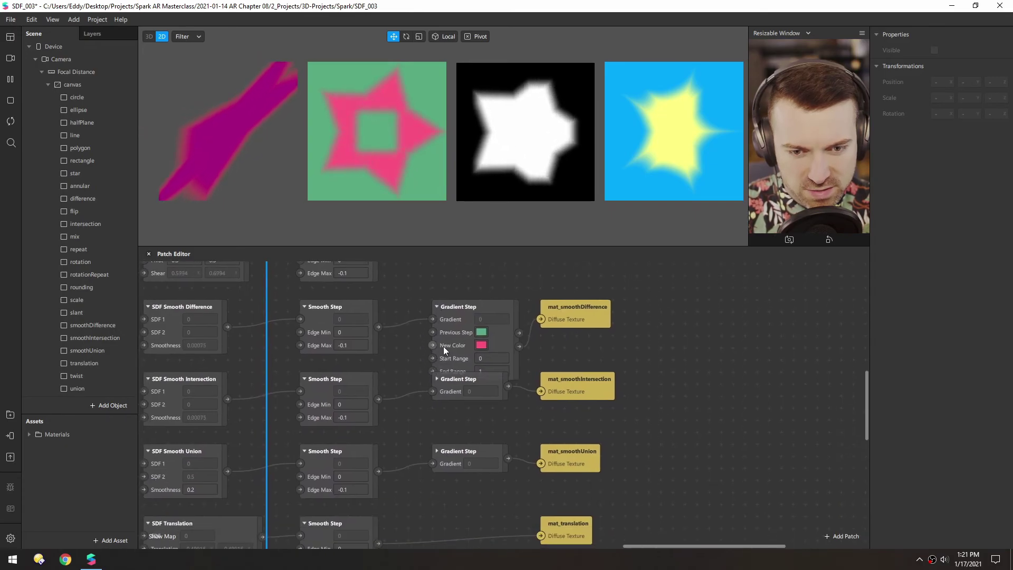
left_click_drag(467, 376, 467, 404)
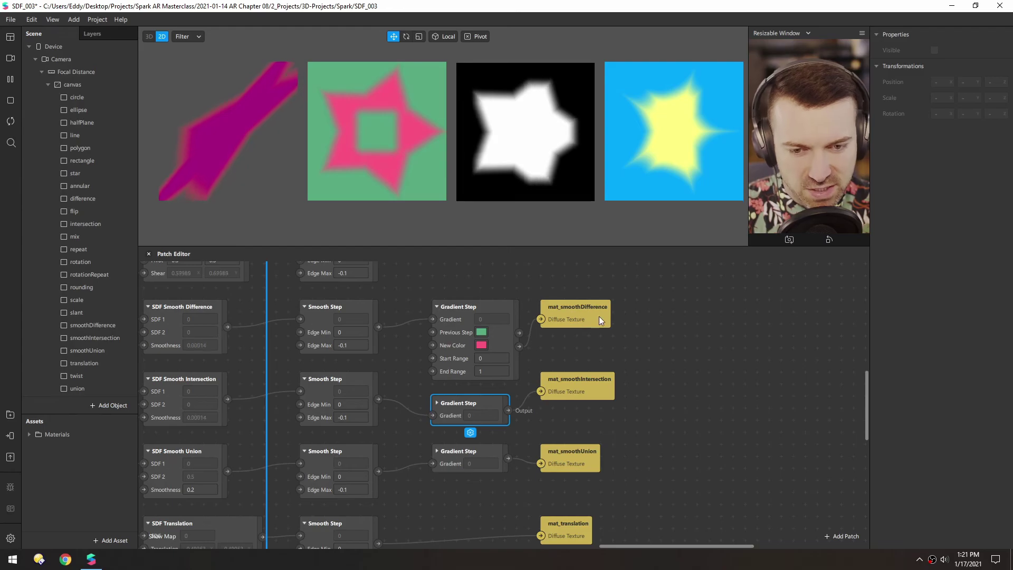
Step: Try the smoothDifference Gradient Step with Start Range 0.4 and End Range 0.9, reduce End Range to 0.6 and Start Range to 0.2
left_click(498, 359)
type(".4")
left_click(495, 370)
type("0.9")
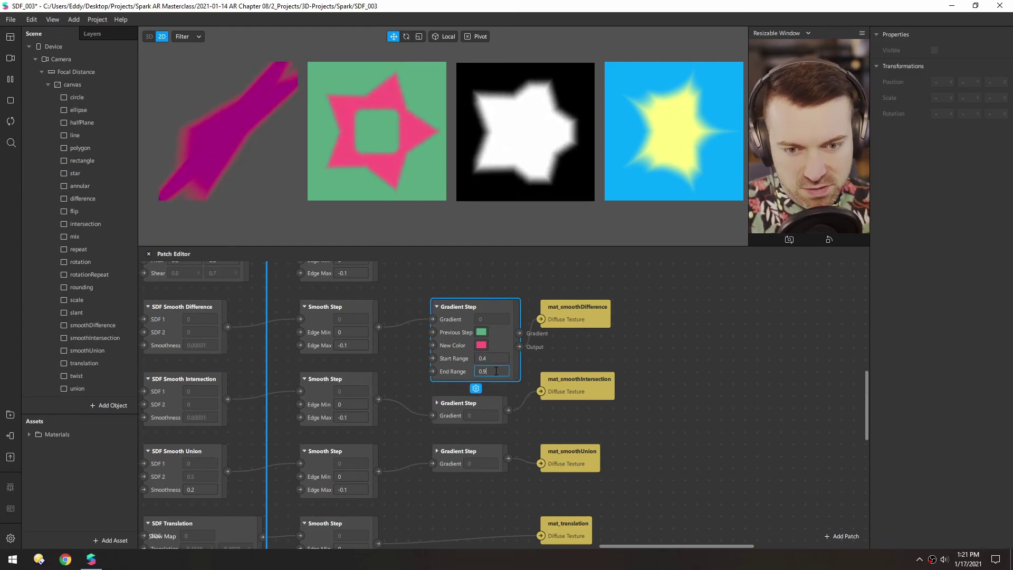
key("BackSpace")
type("6")
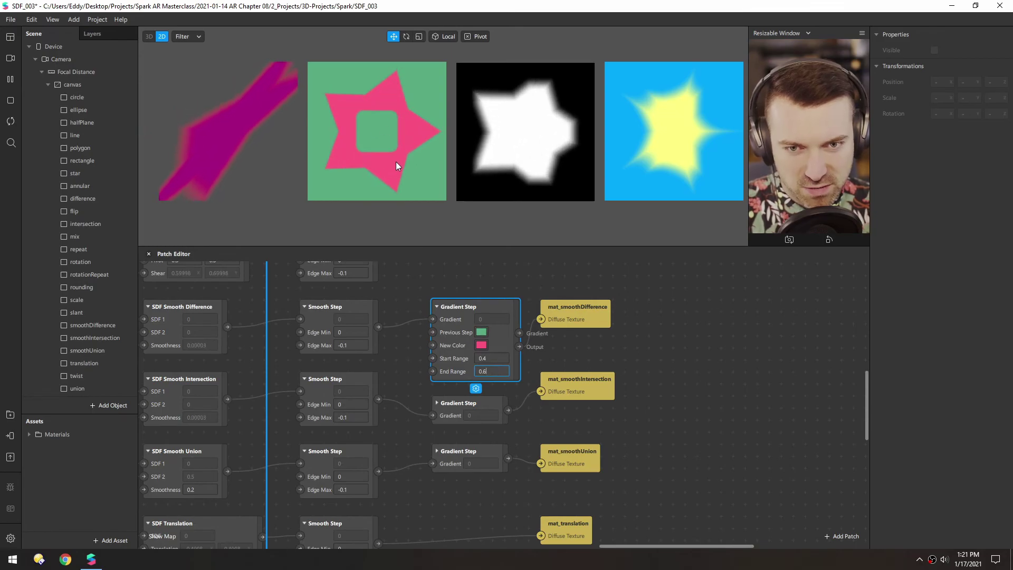
left_click(495, 359)
key("BackSpace")
type("2")
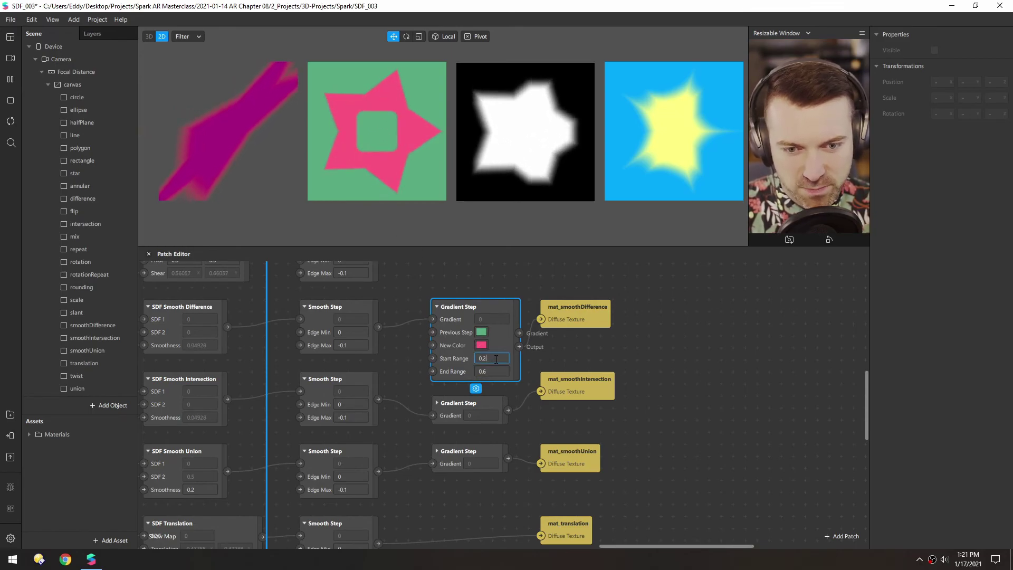
Step: Reset the smoothDifference Gradient Step's Start Range to 0 and End Range to 1, and deselect the patch
key("BackSpace")
key("BackSpace")
left_click(494, 372)
key("BackSpace")
key("BackSpace")
key("BackSpace")
type("1")
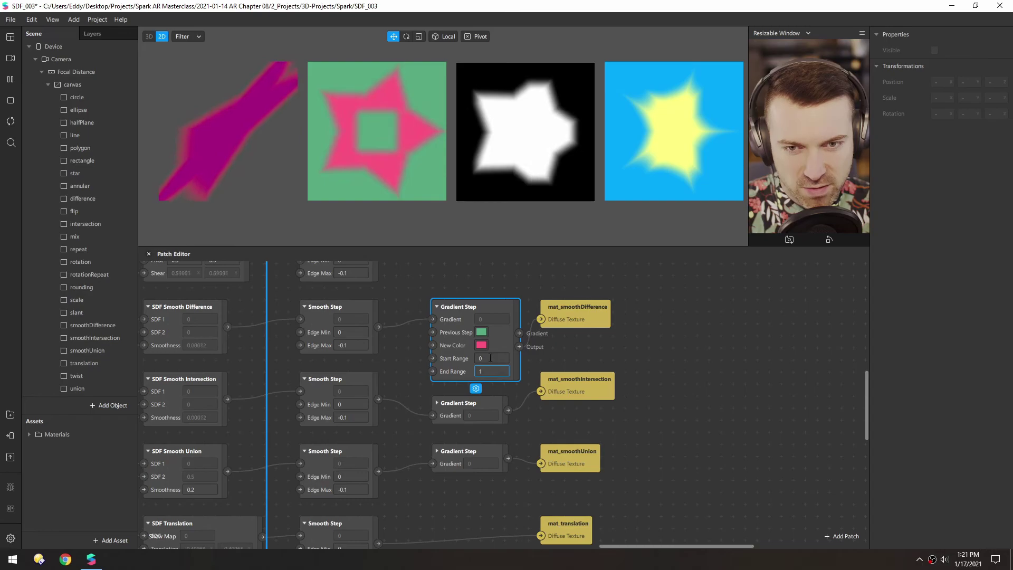
left_click(678, 326)
Step: Review the whole row of SDF shapes in the viewport and the SDF Rounding, Scale and Slant patch chains
scroll(468, 169, "down", 5)
scroll(356, 162, "down", 2)
middle_click_drag(277, 170, 545, 175)
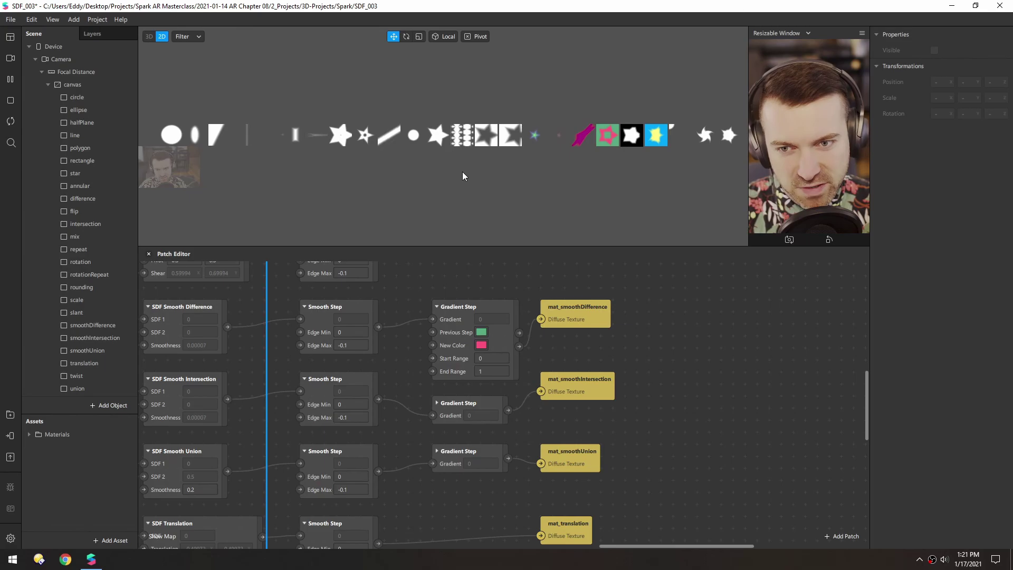
middle_click_drag(240, 309, 467, 498)
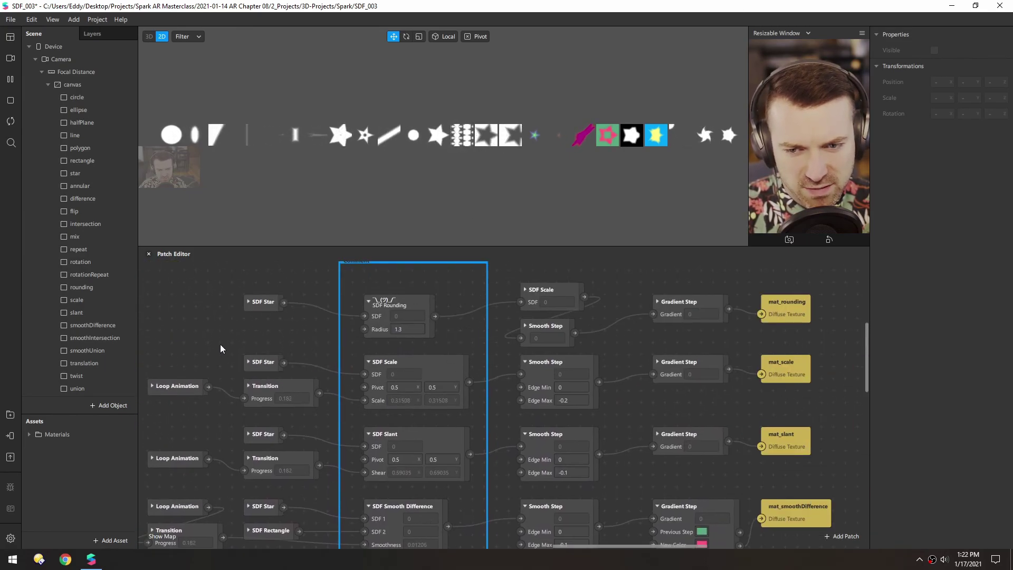
middle_click_drag(221, 349, 211, 326)
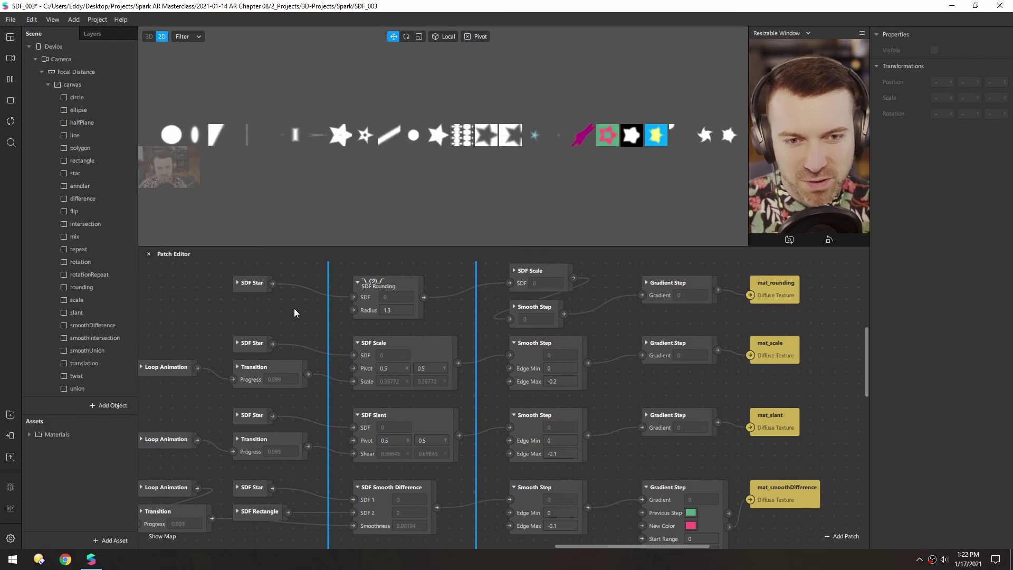